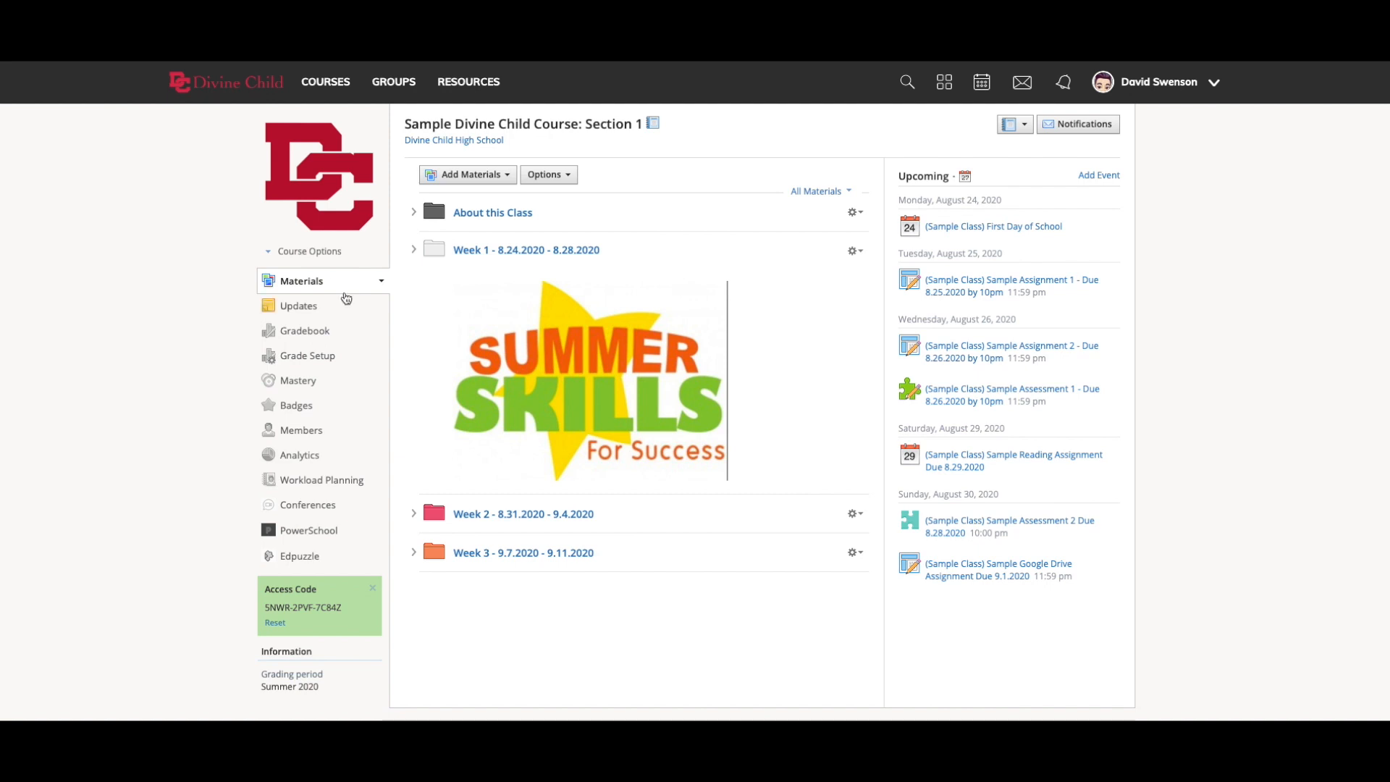
Open the course's privacy settings and select Materials as the default landing page.
click(323, 258)
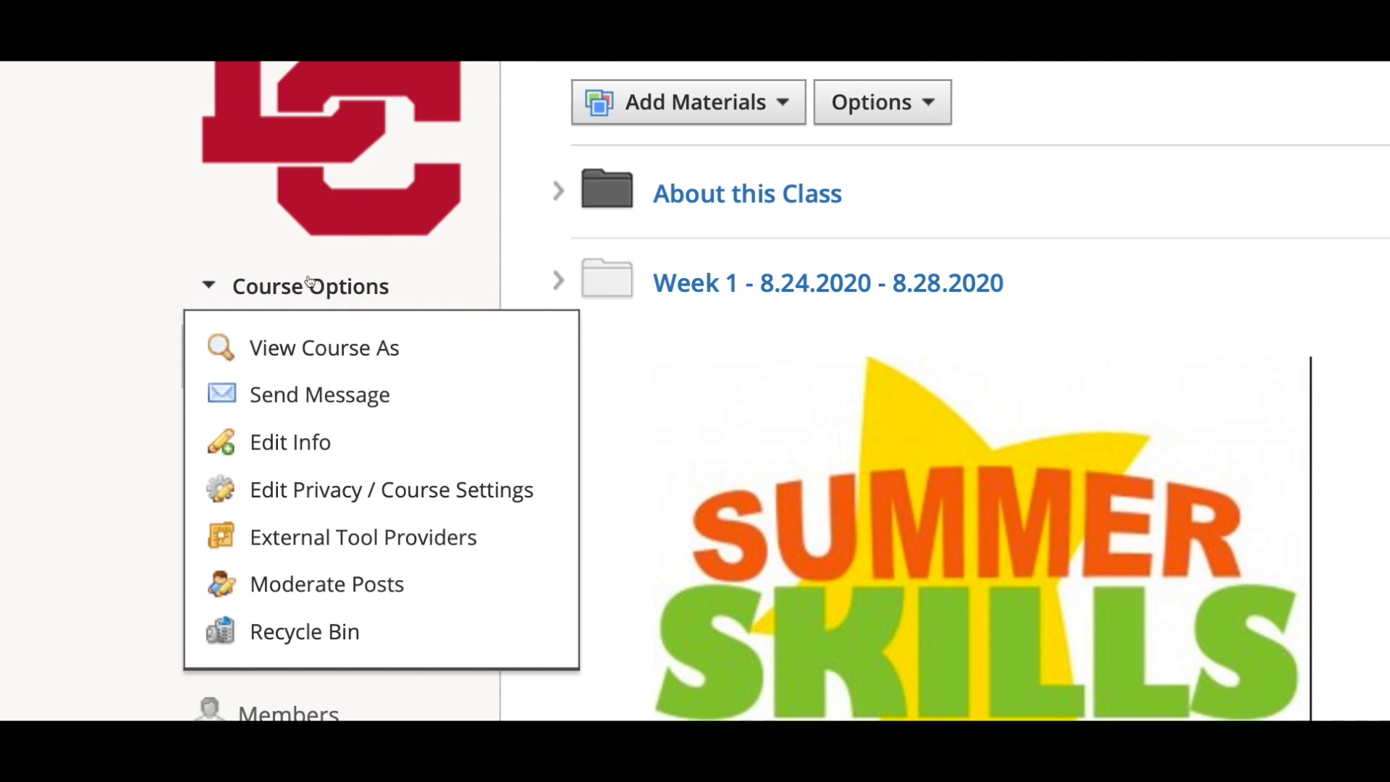
click(344, 492)
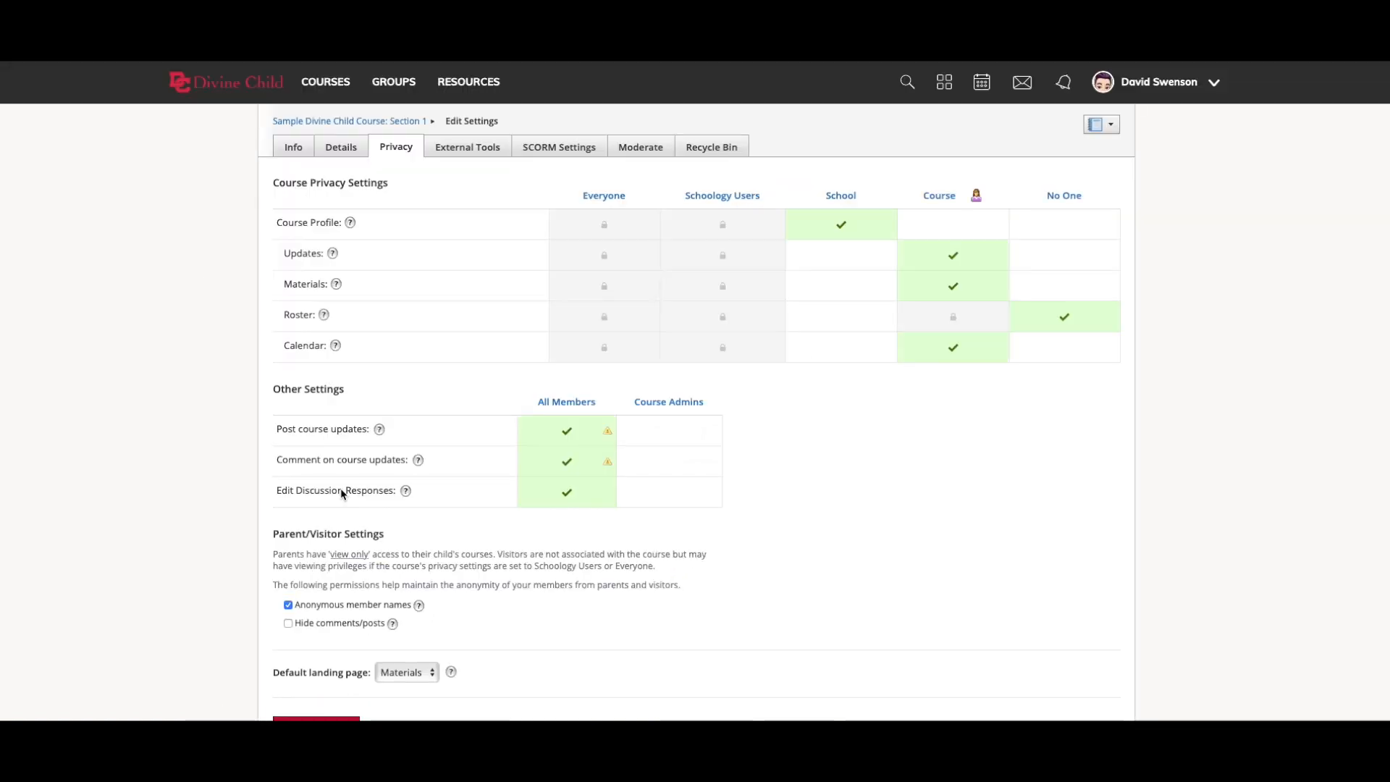
scroll(342, 493, down, 2)
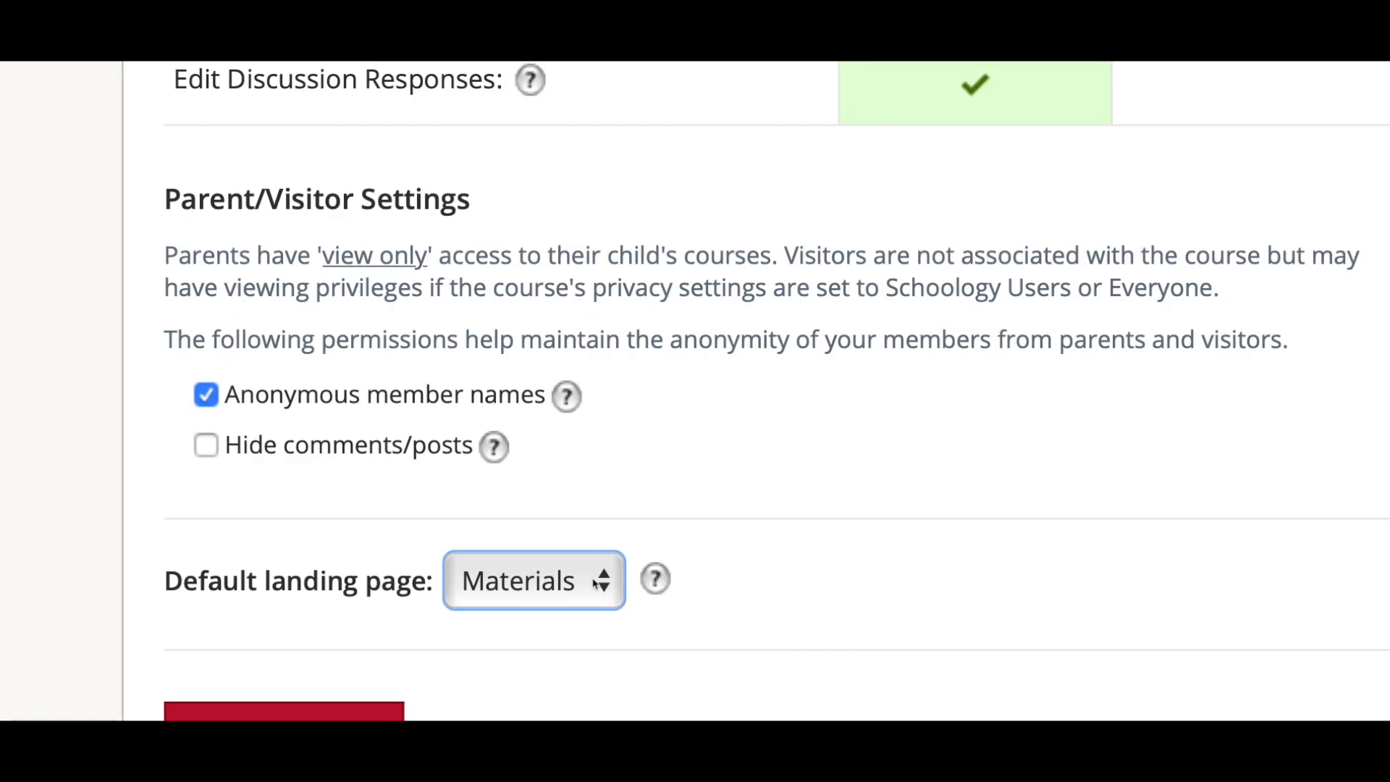
click(596, 582)
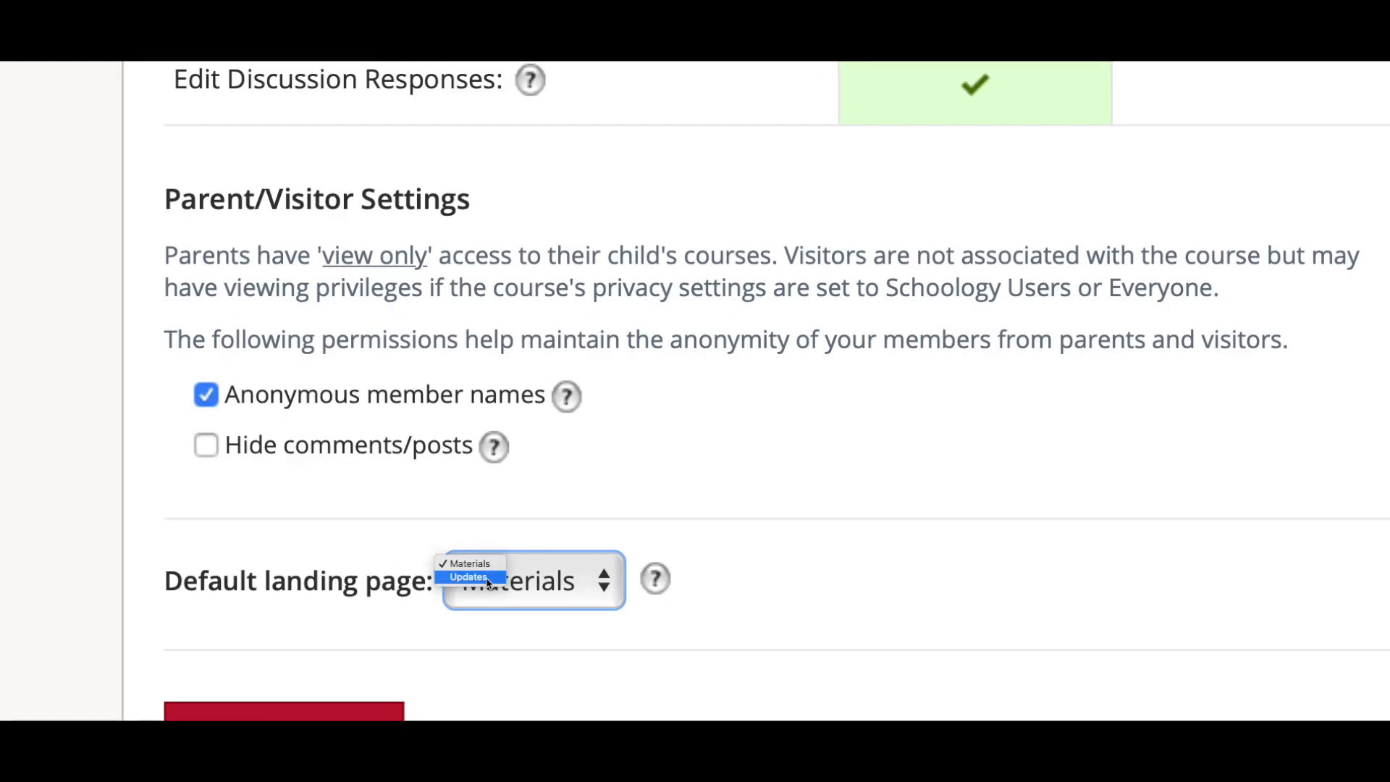
click(490, 565)
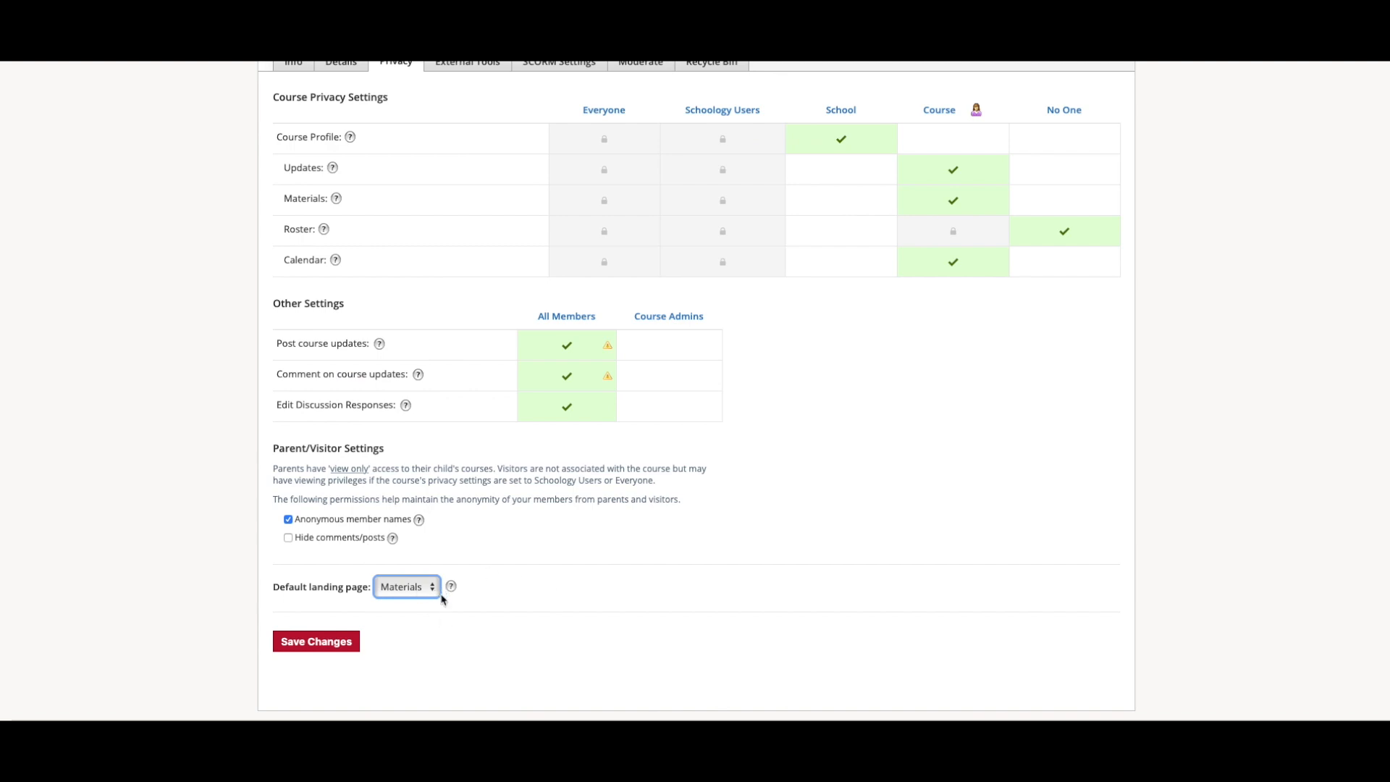
scroll(502, 634, up, 1)
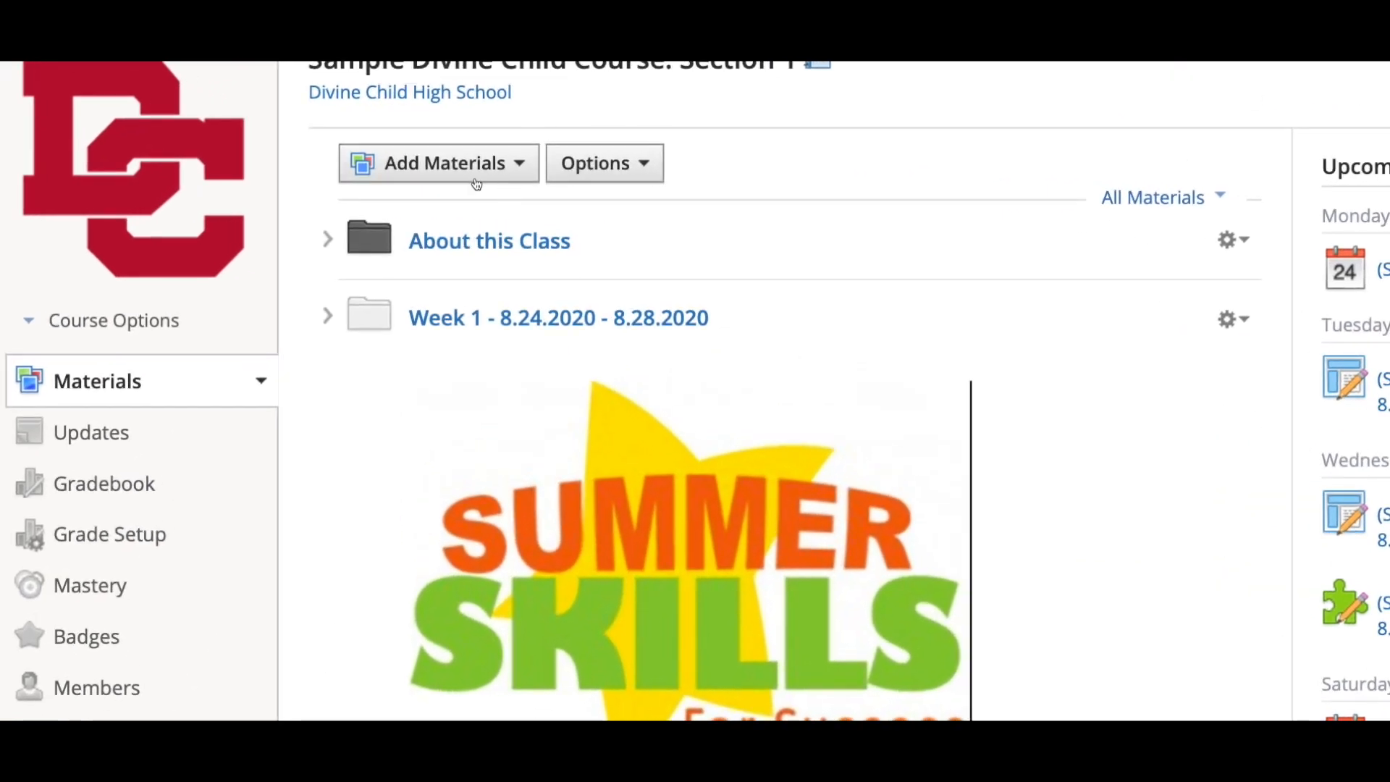
click(517, 176)
click(518, 171)
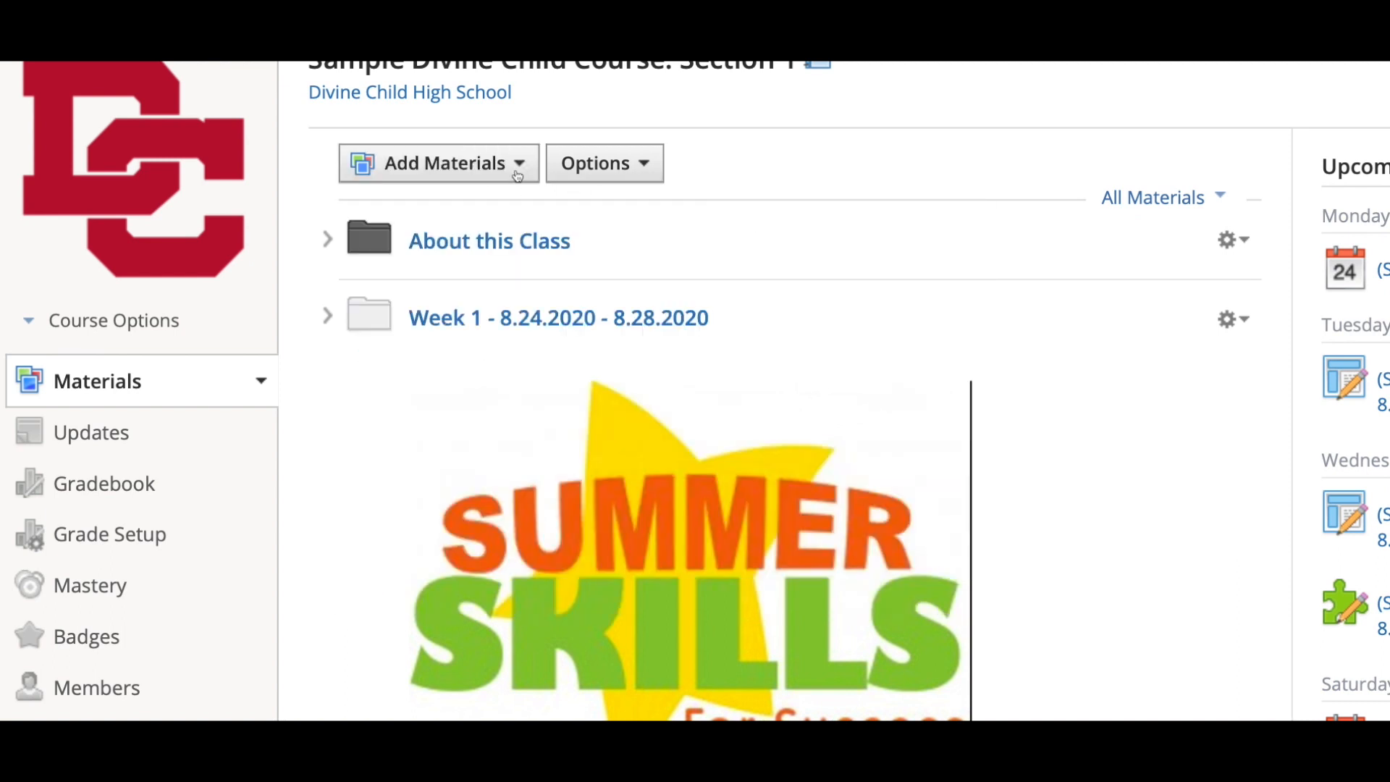
click(646, 165)
click(650, 165)
click(523, 165)
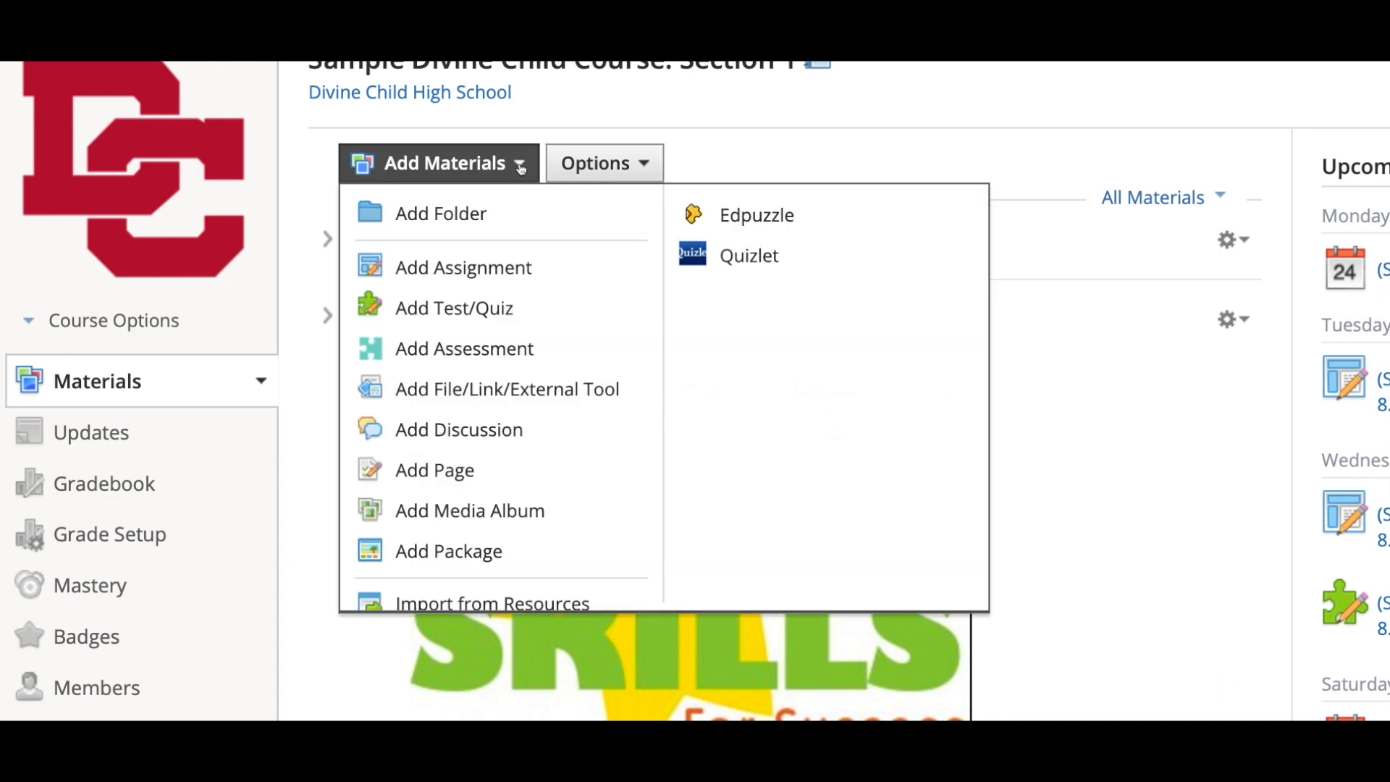
click(520, 169)
click(603, 165)
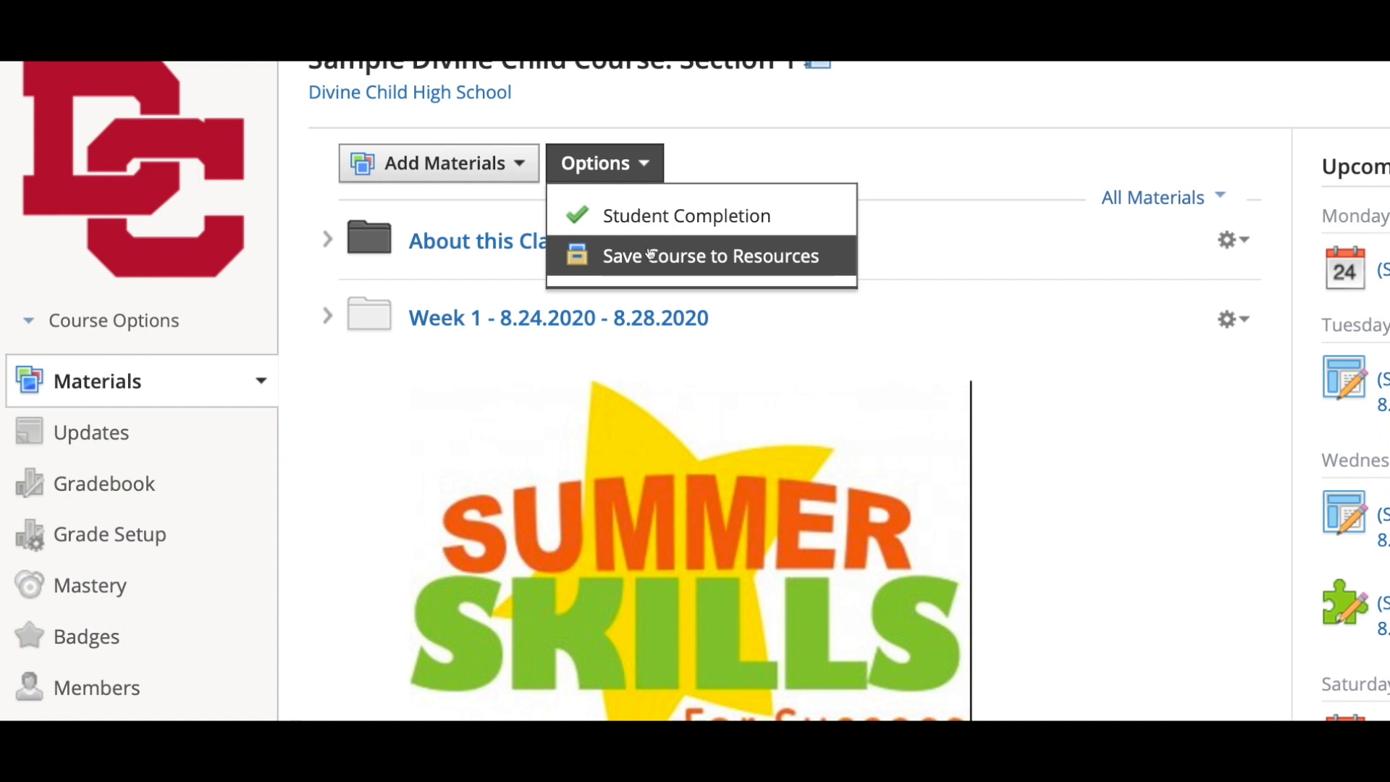
click(640, 177)
Start a new folder in the course materials and title it "Week 4 - 9.14.2020 - 9.19.2020".
click(530, 171)
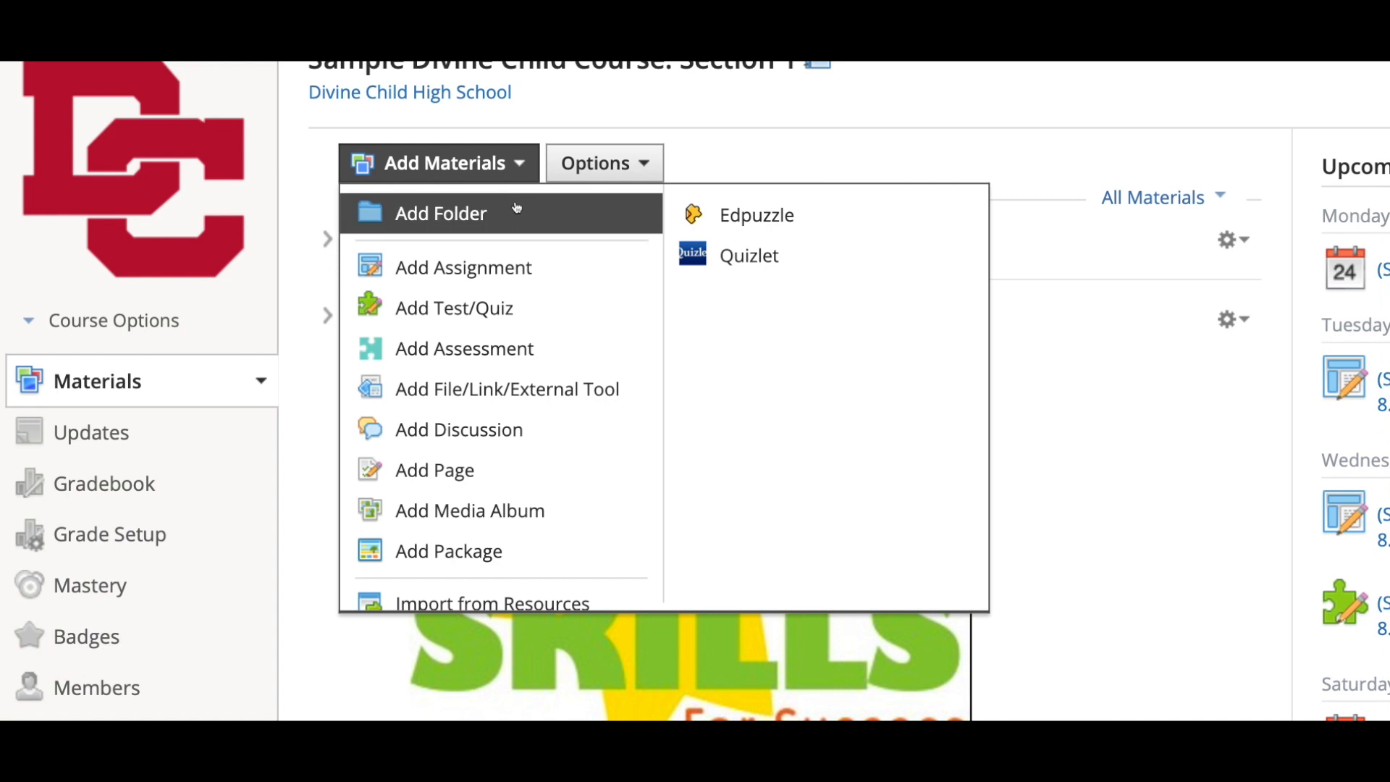
click(517, 208)
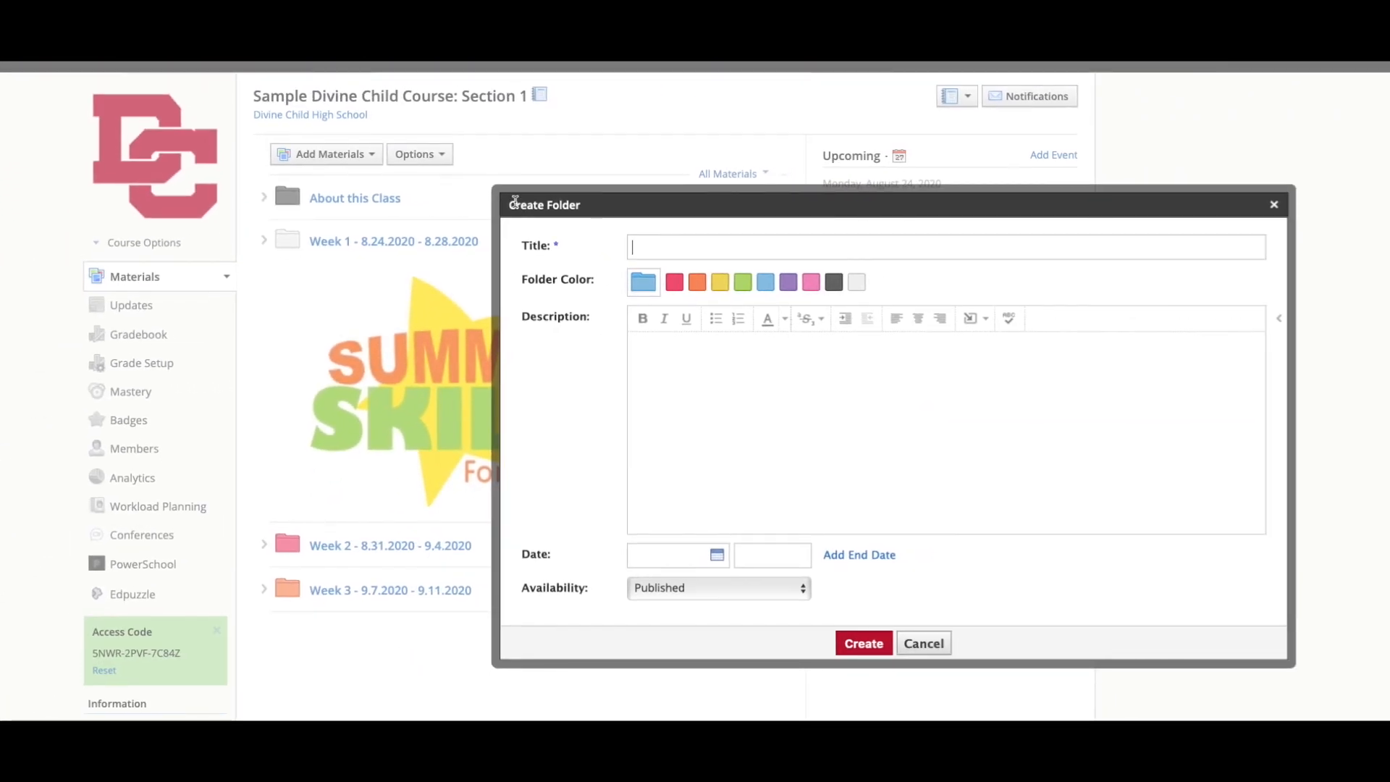
text(Week 4 - 9.14 - 9.19.)
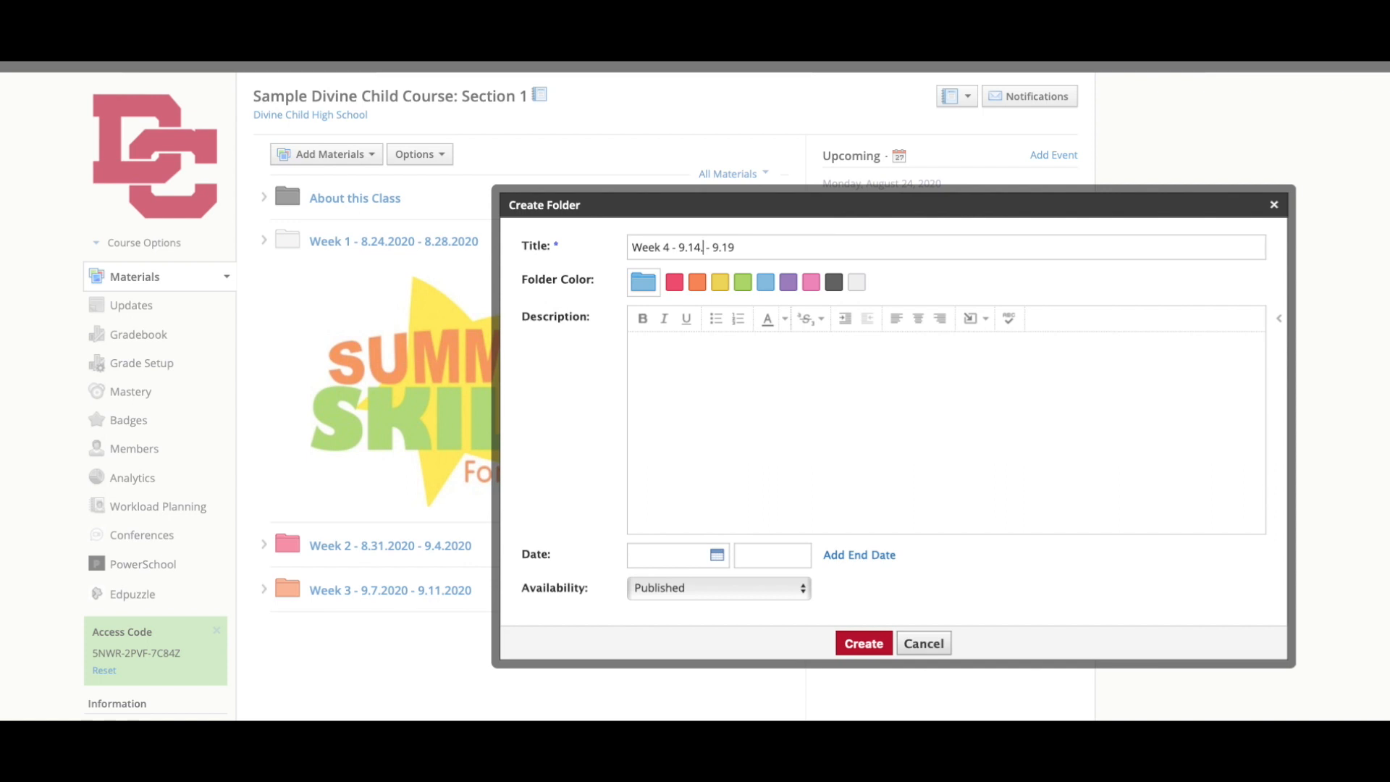
text(2020)
text(.2020)
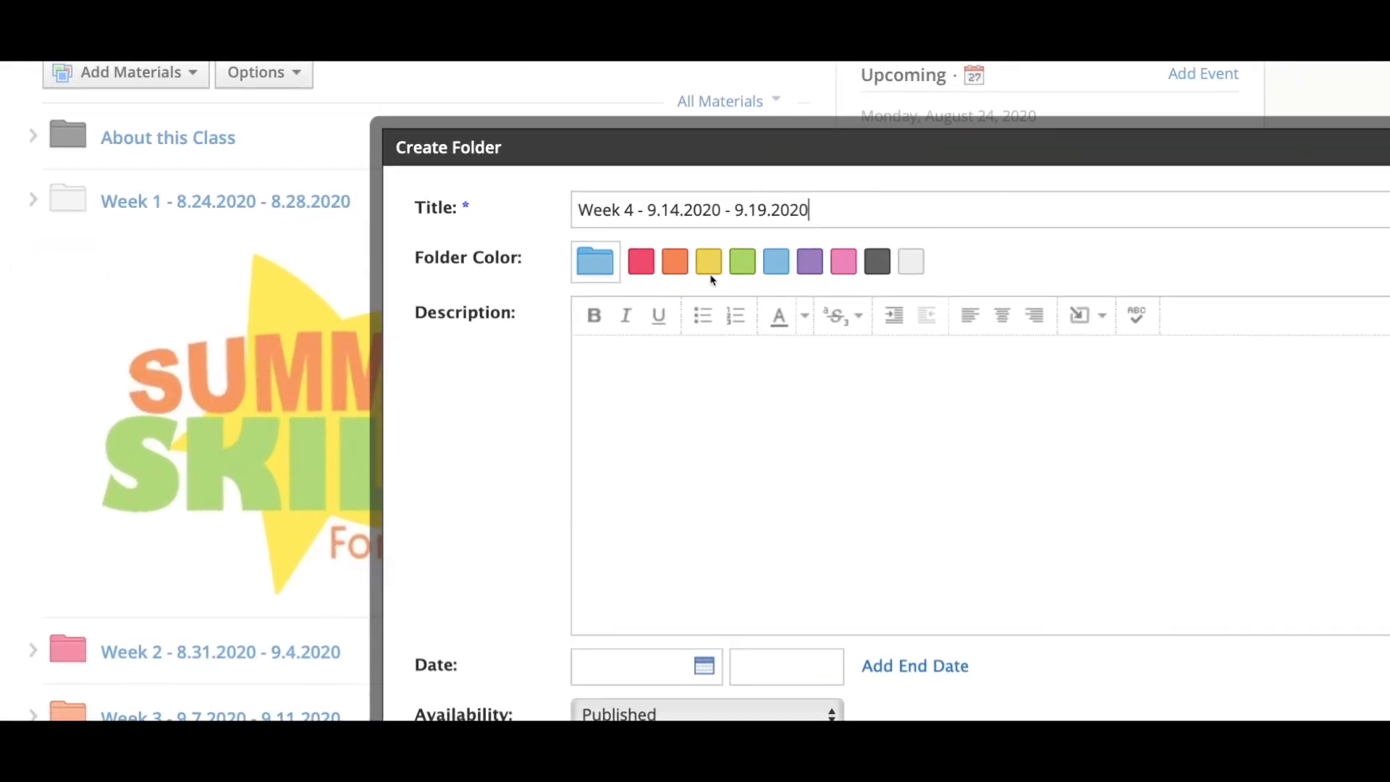
Try out the red, orange, yellow and green folder colors and choose blue.
click(640, 273)
click(670, 273)
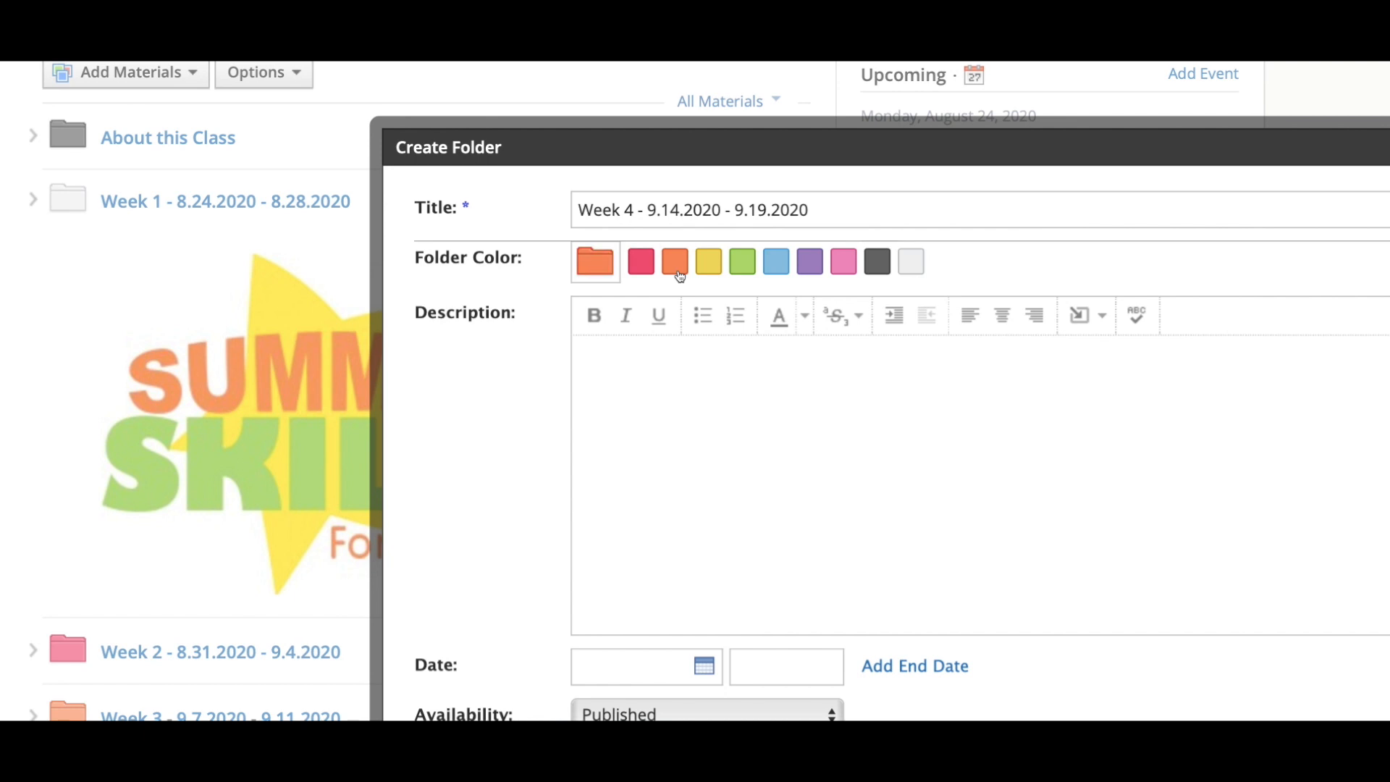
click(714, 274)
click(743, 273)
click(776, 271)
scroll(777, 273, down, 1)
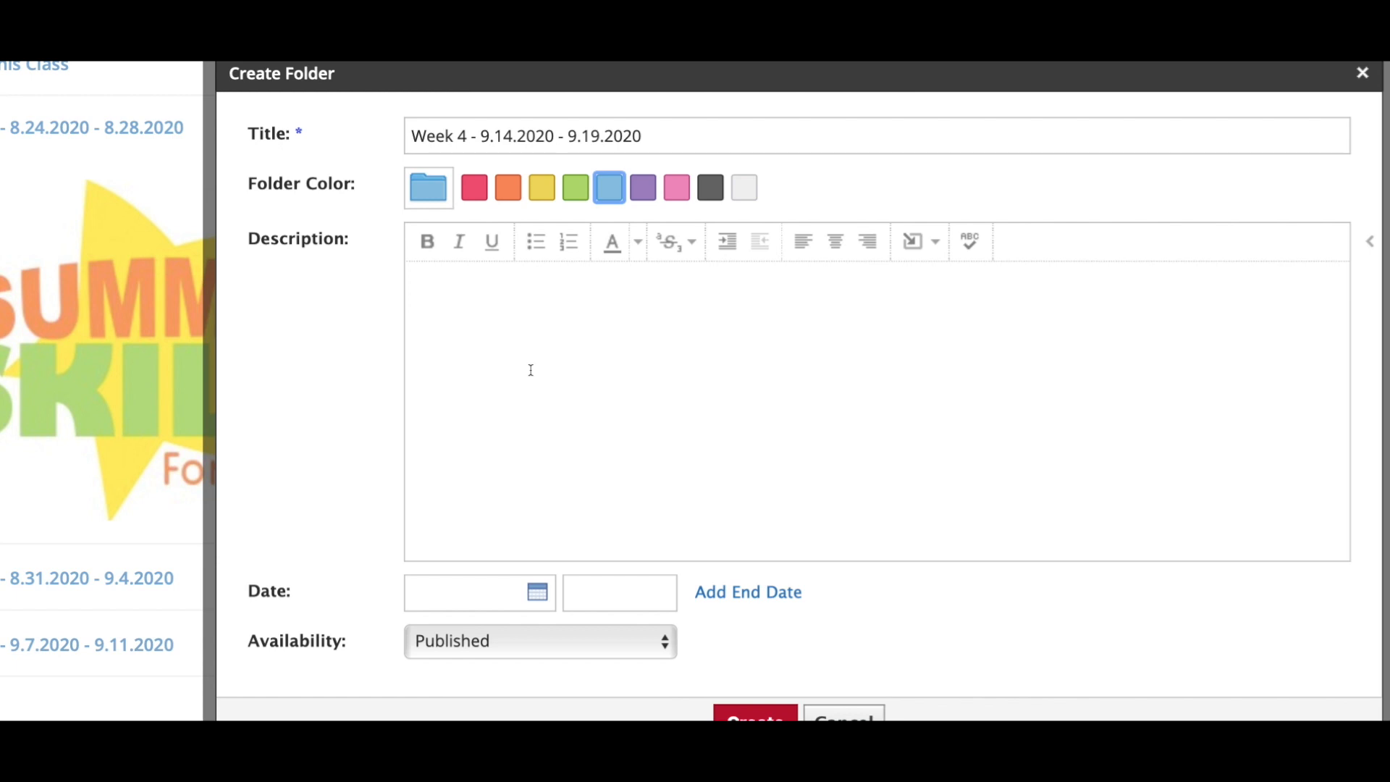
Enter "Week 4 Complete by..." as the folder description and look through the content types that can be inserted there.
click(491, 294)
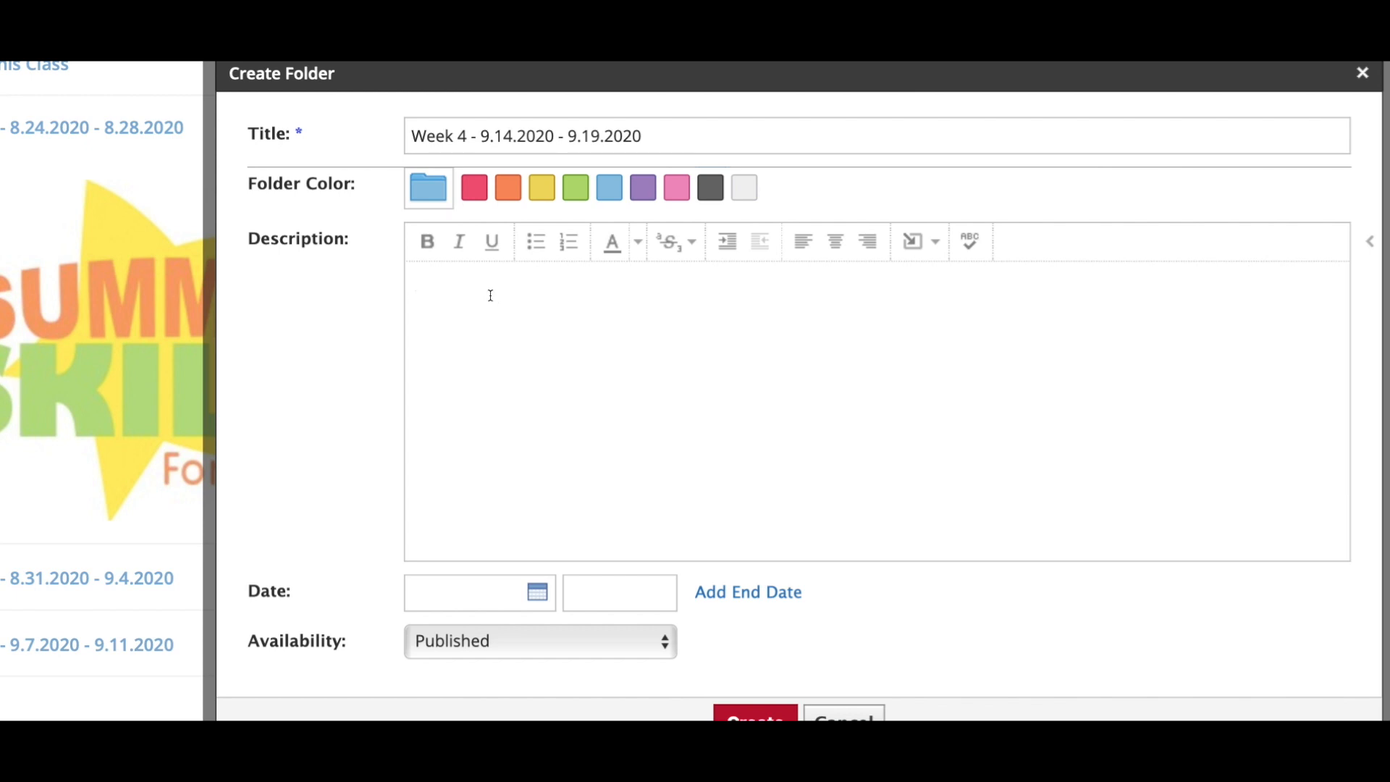
text(Week 4 Complete by...)
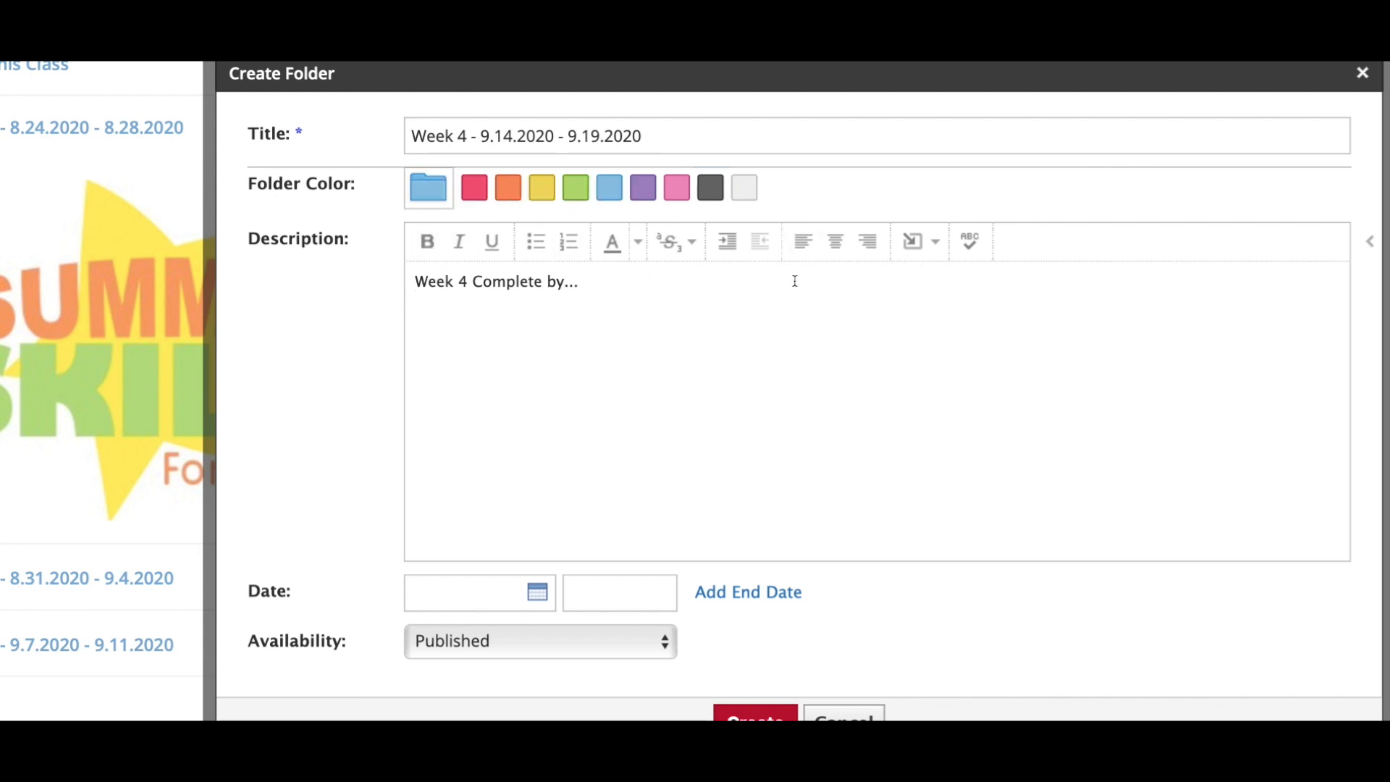
click(927, 253)
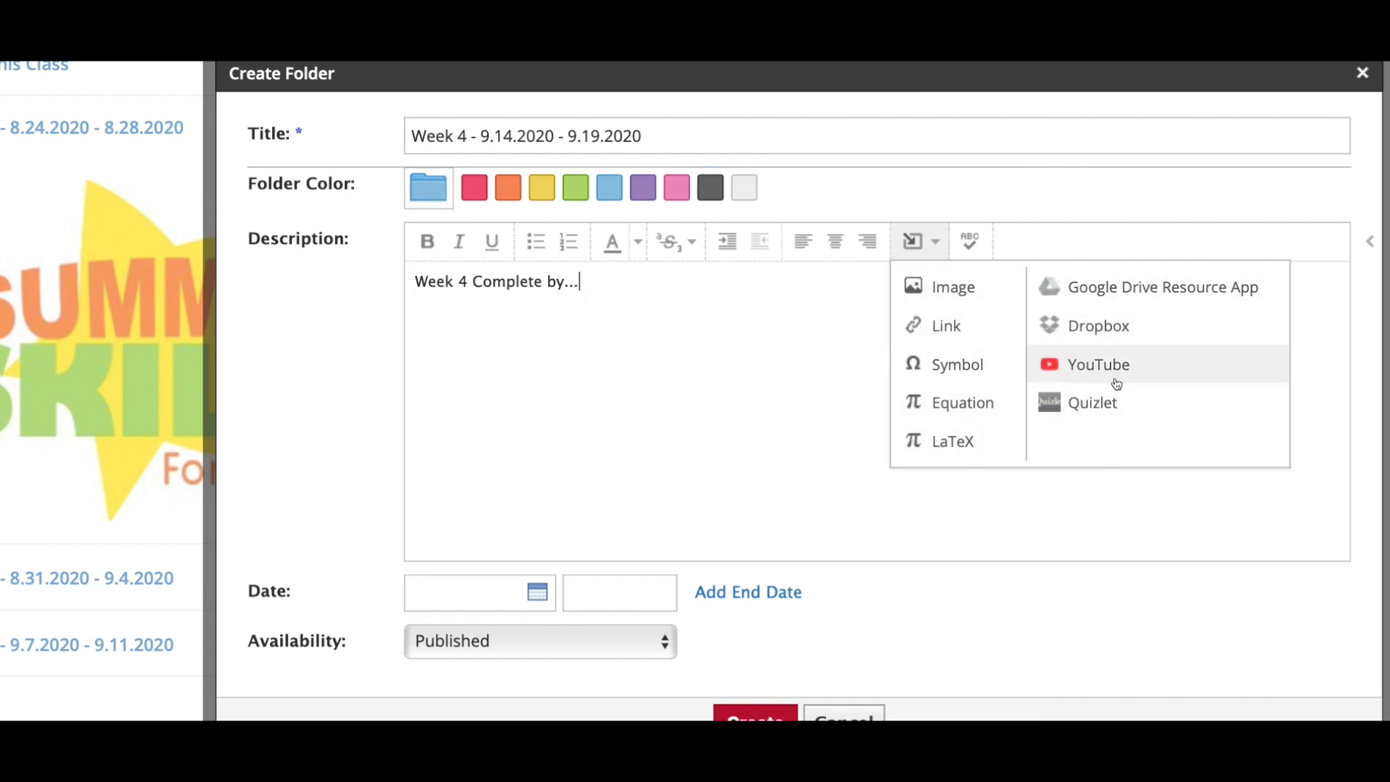
click(1111, 509)
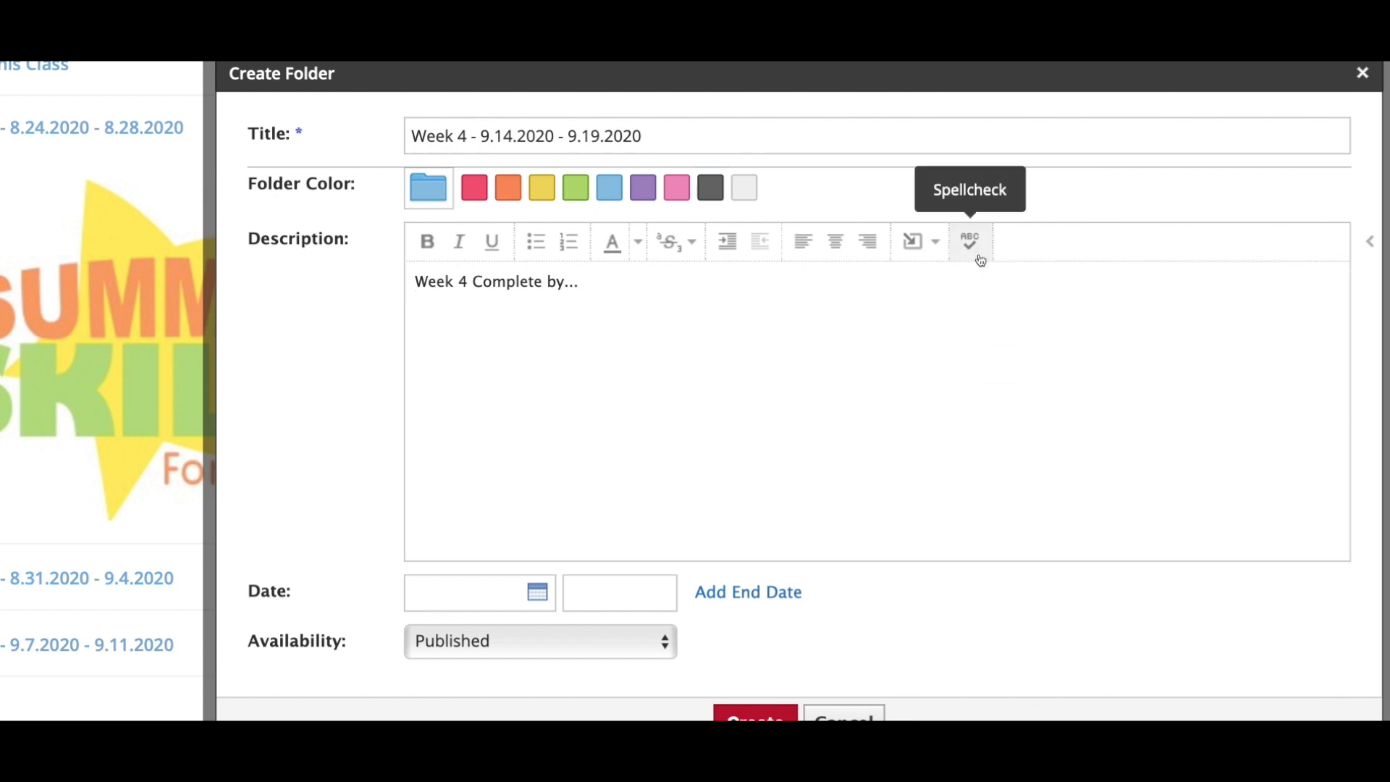
scroll(931, 378, down, 1)
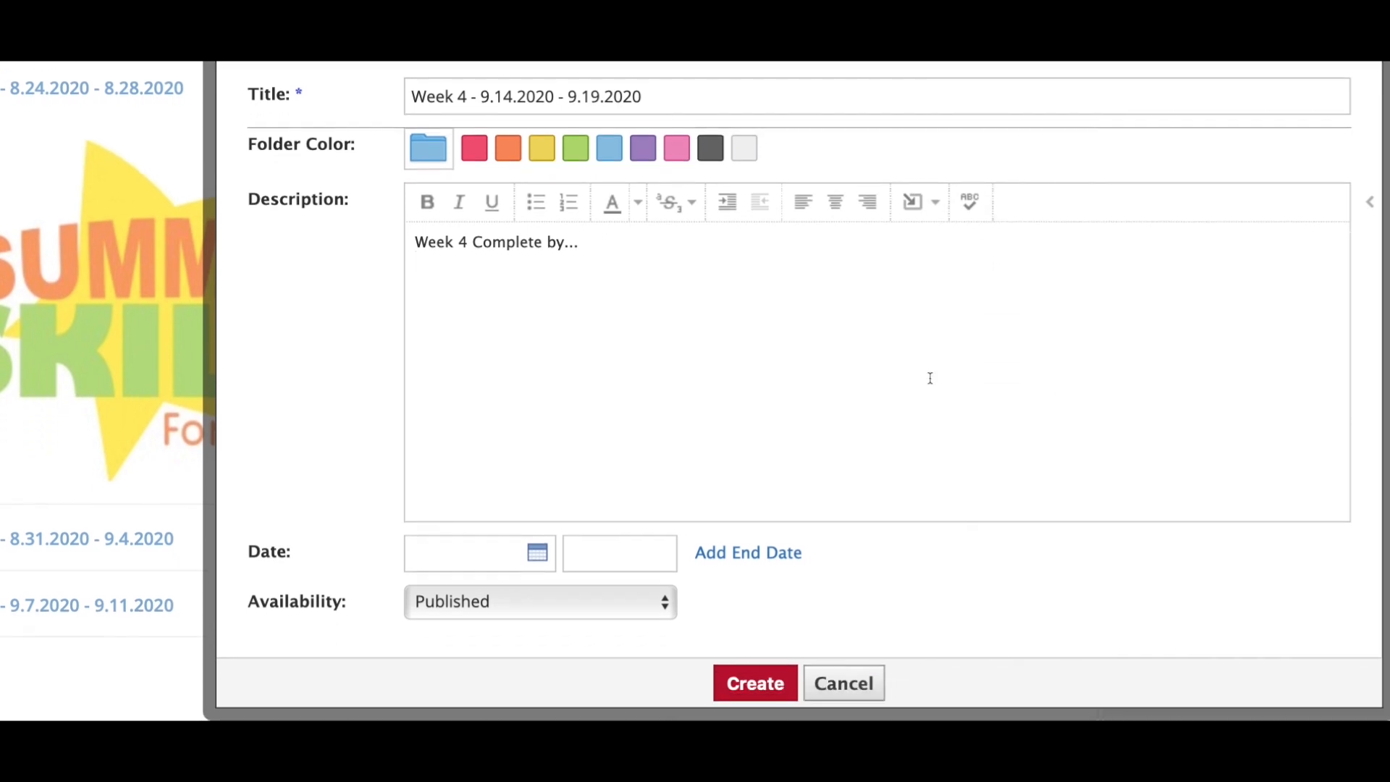
Set the new folder's date to 8/24/20.
click(528, 557)
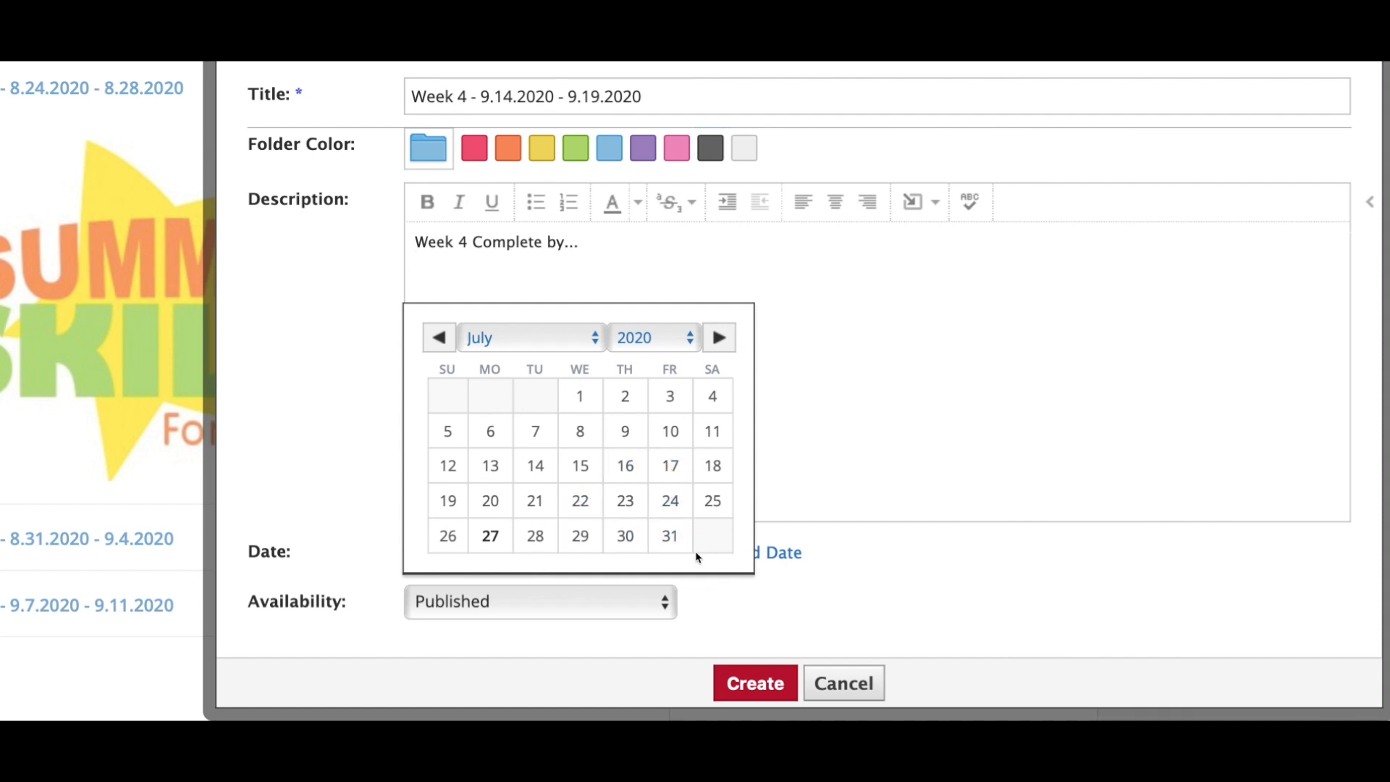
click(719, 338)
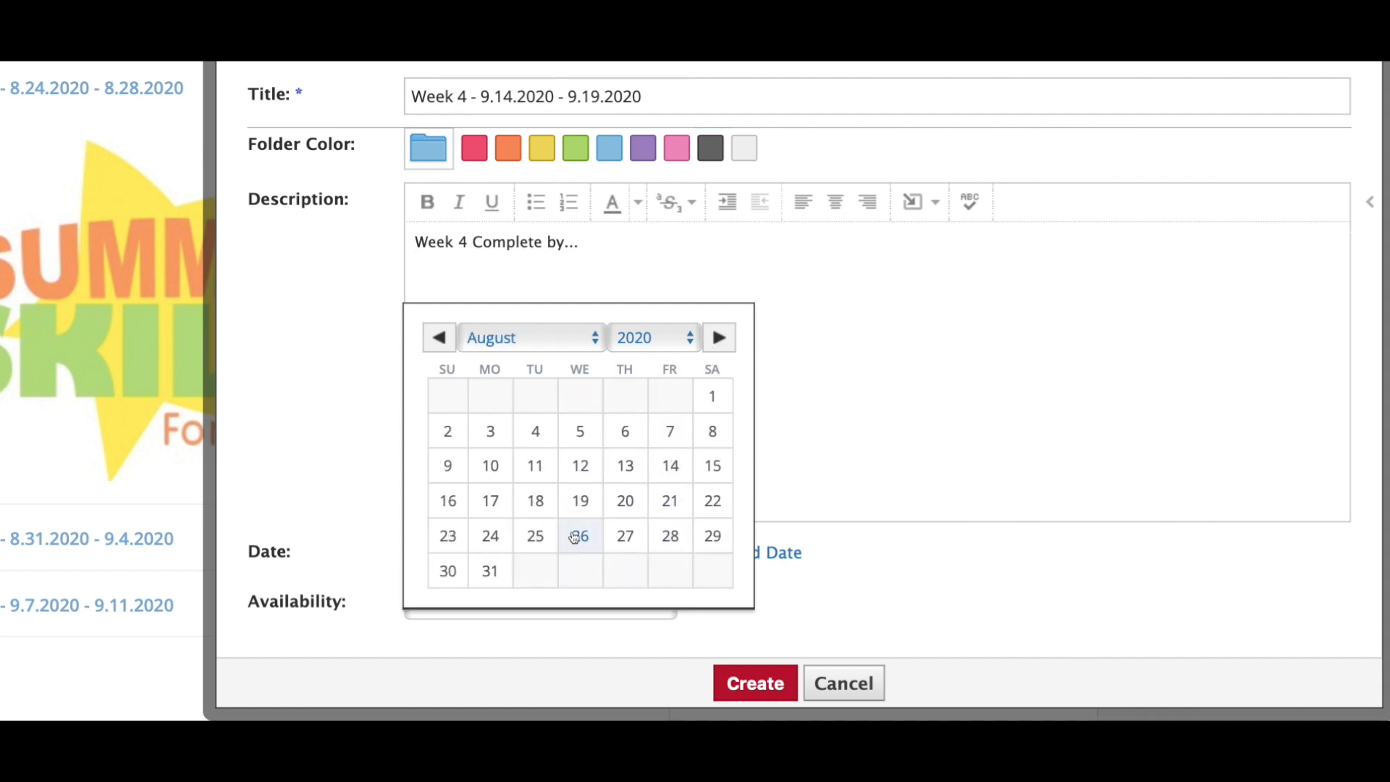
click(491, 538)
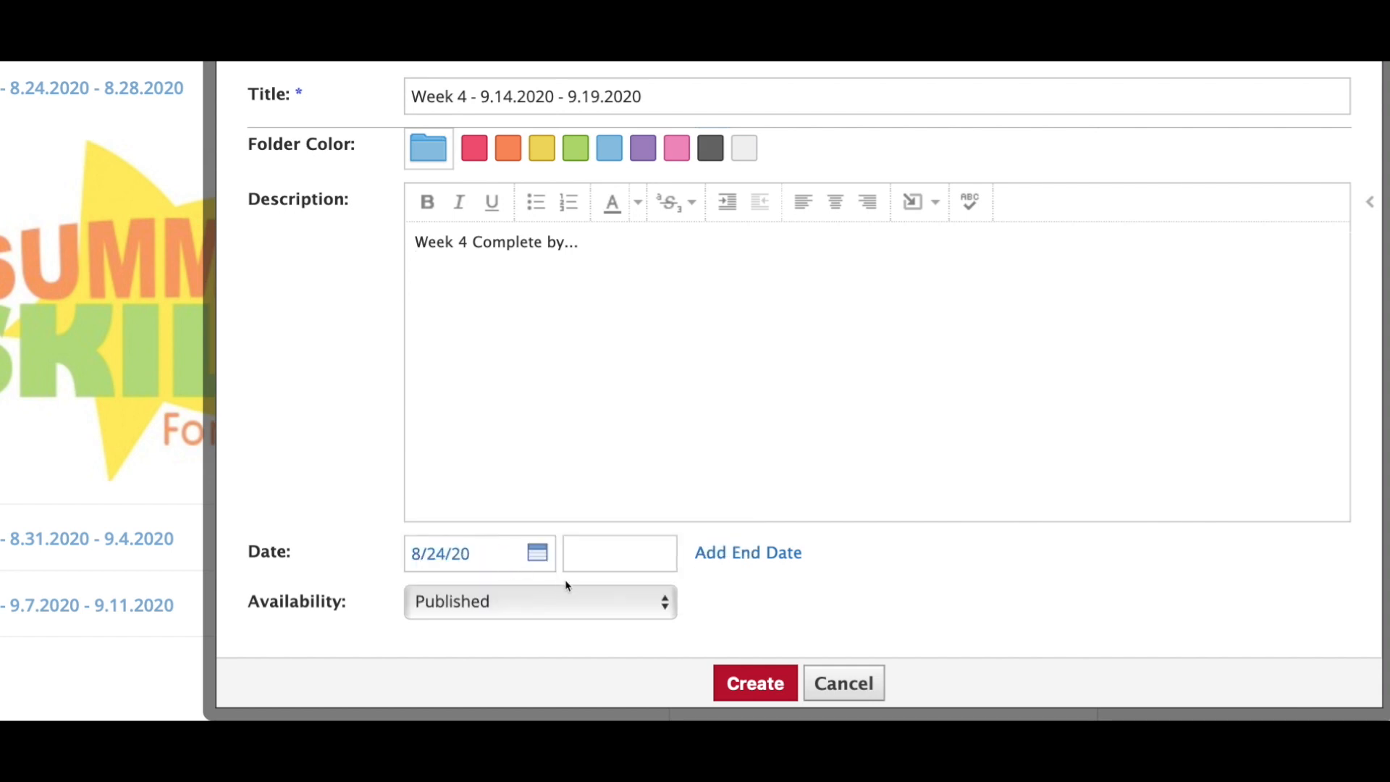
Try the Publish on start date availability, set it back to Published and create the folder.
click(499, 602)
click(504, 624)
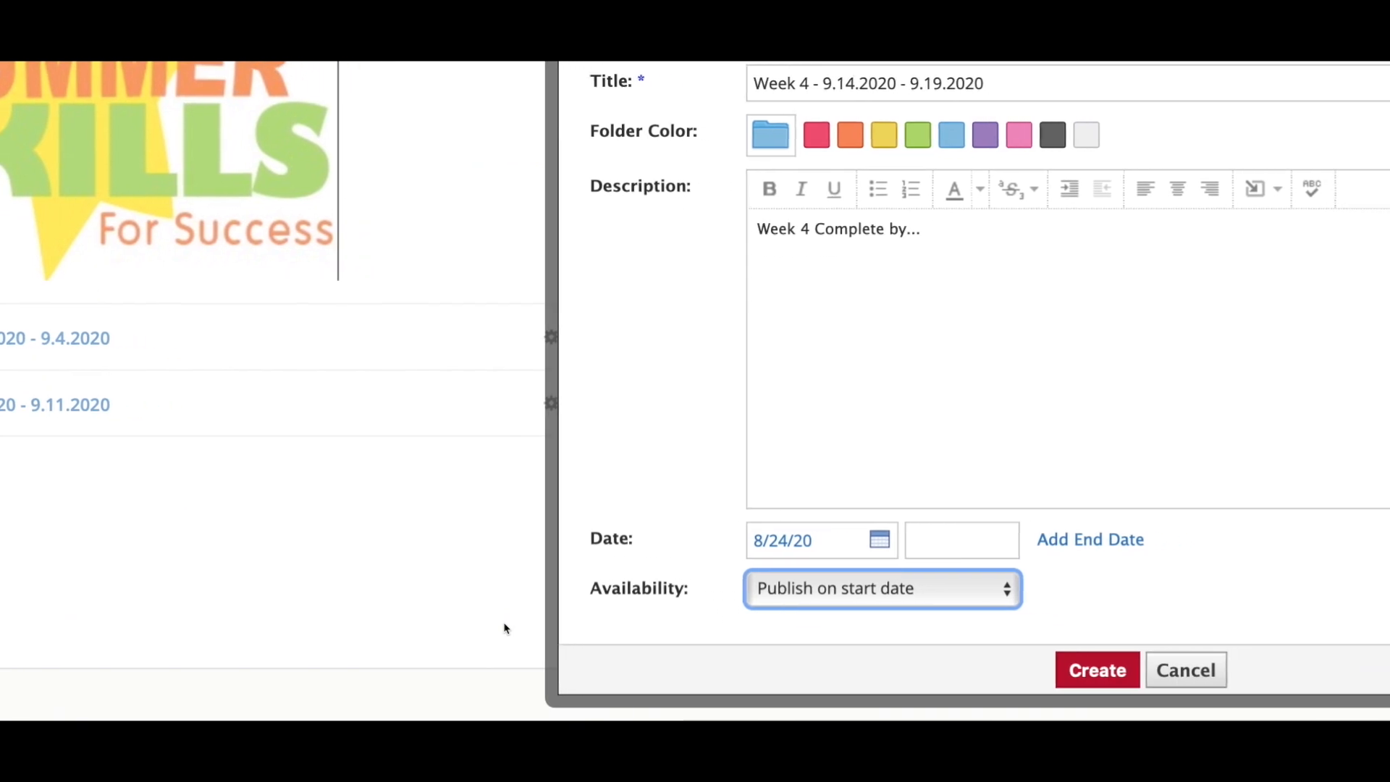
click(608, 585)
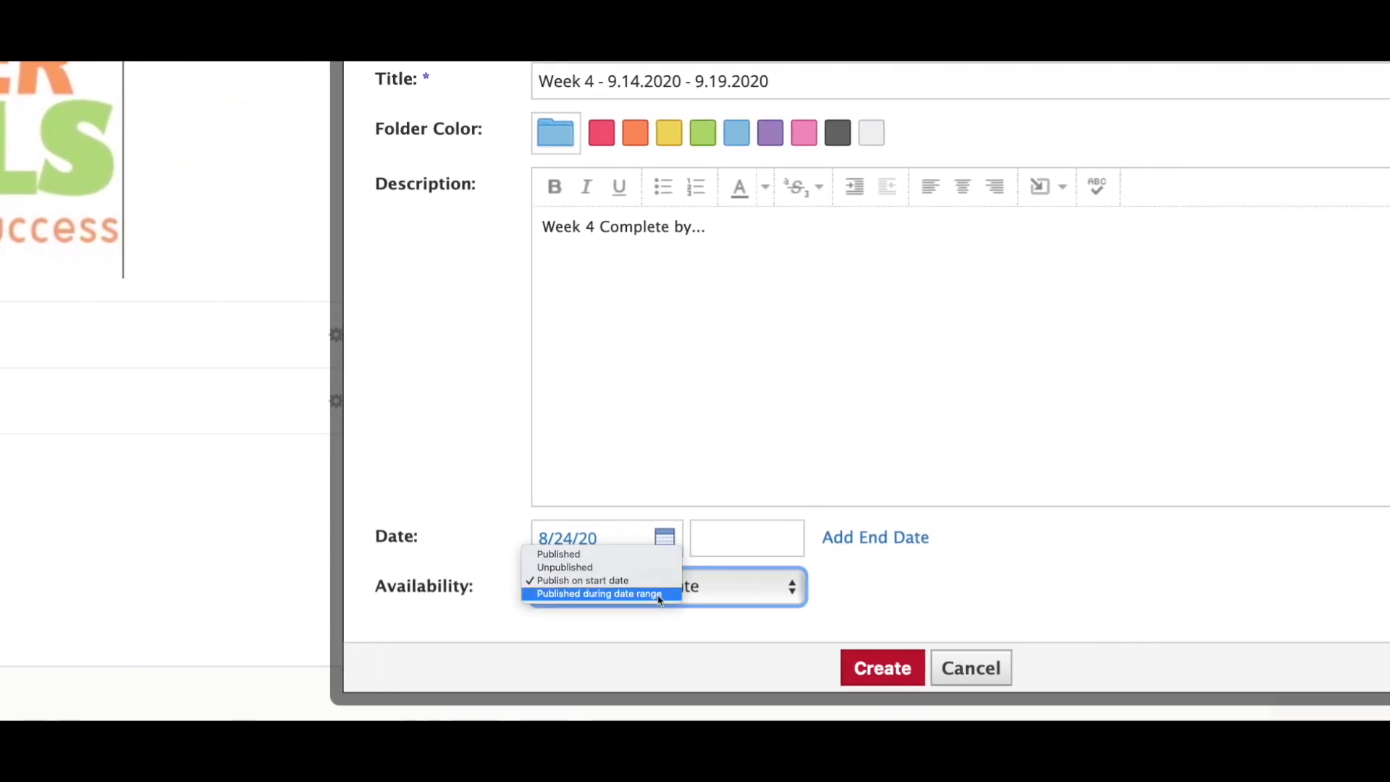
click(628, 554)
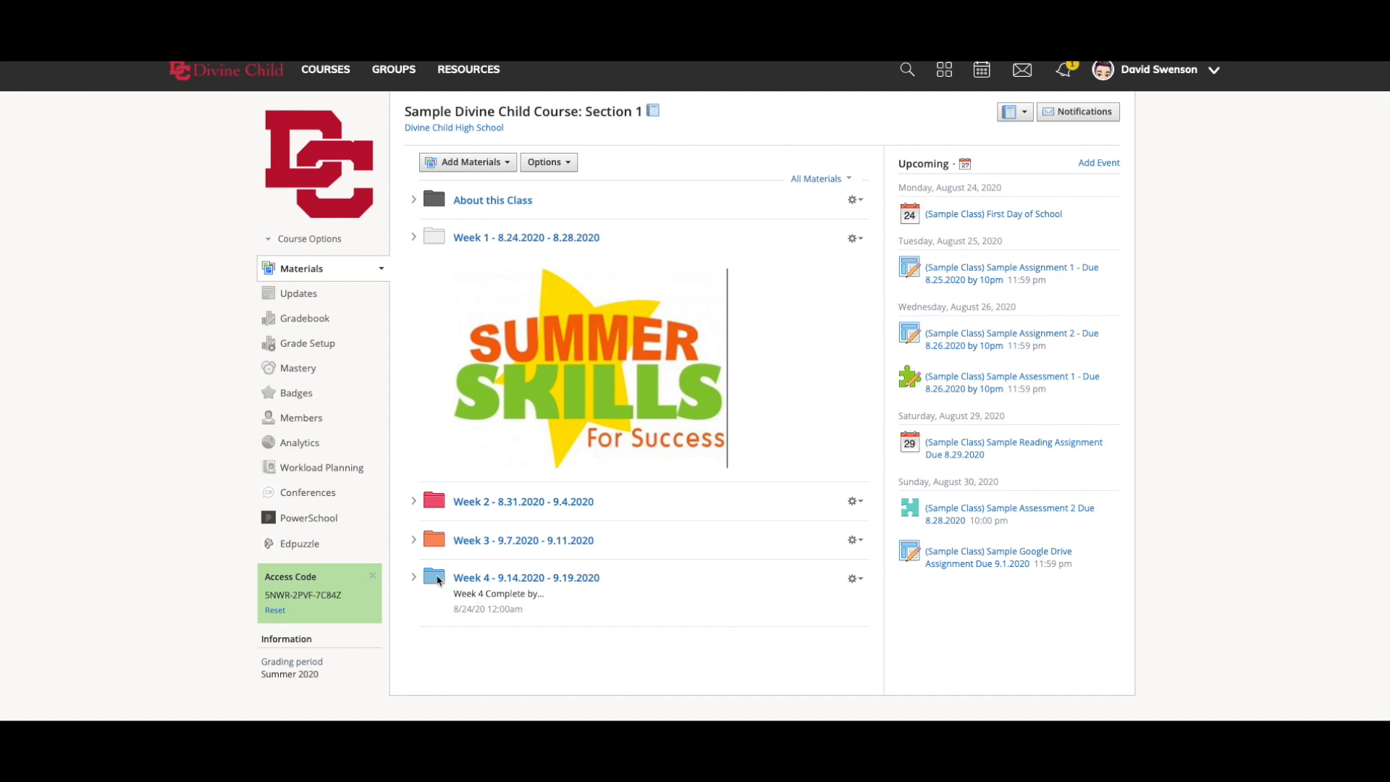
Expand the Week 3 and Week 2 folders in the materials list to view their contents.
mouse_move(437, 580)
mouse_down()
mouse_move(445, 484)
mouse_move(443, 616)
mouse_move(439, 599)
mouse_up()
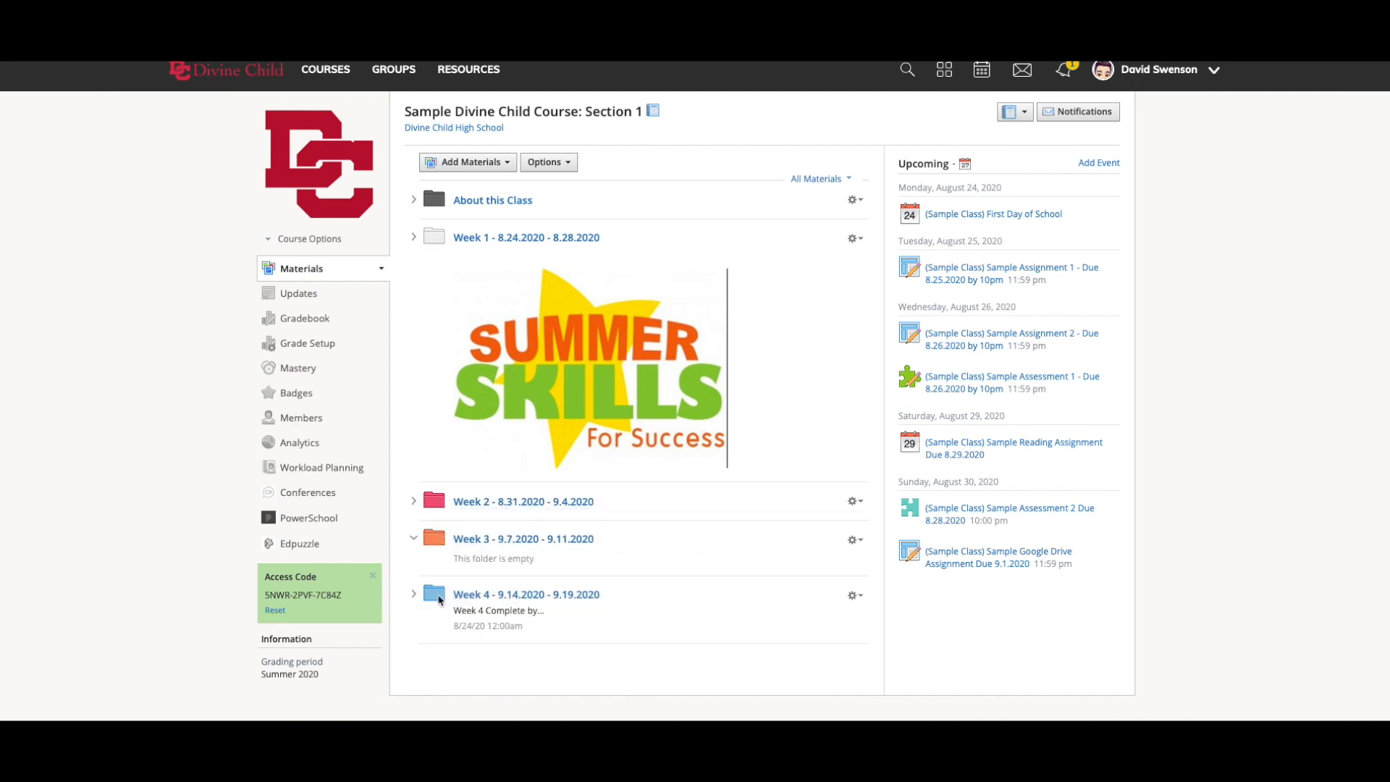
click(413, 539)
click(414, 540)
click(414, 503)
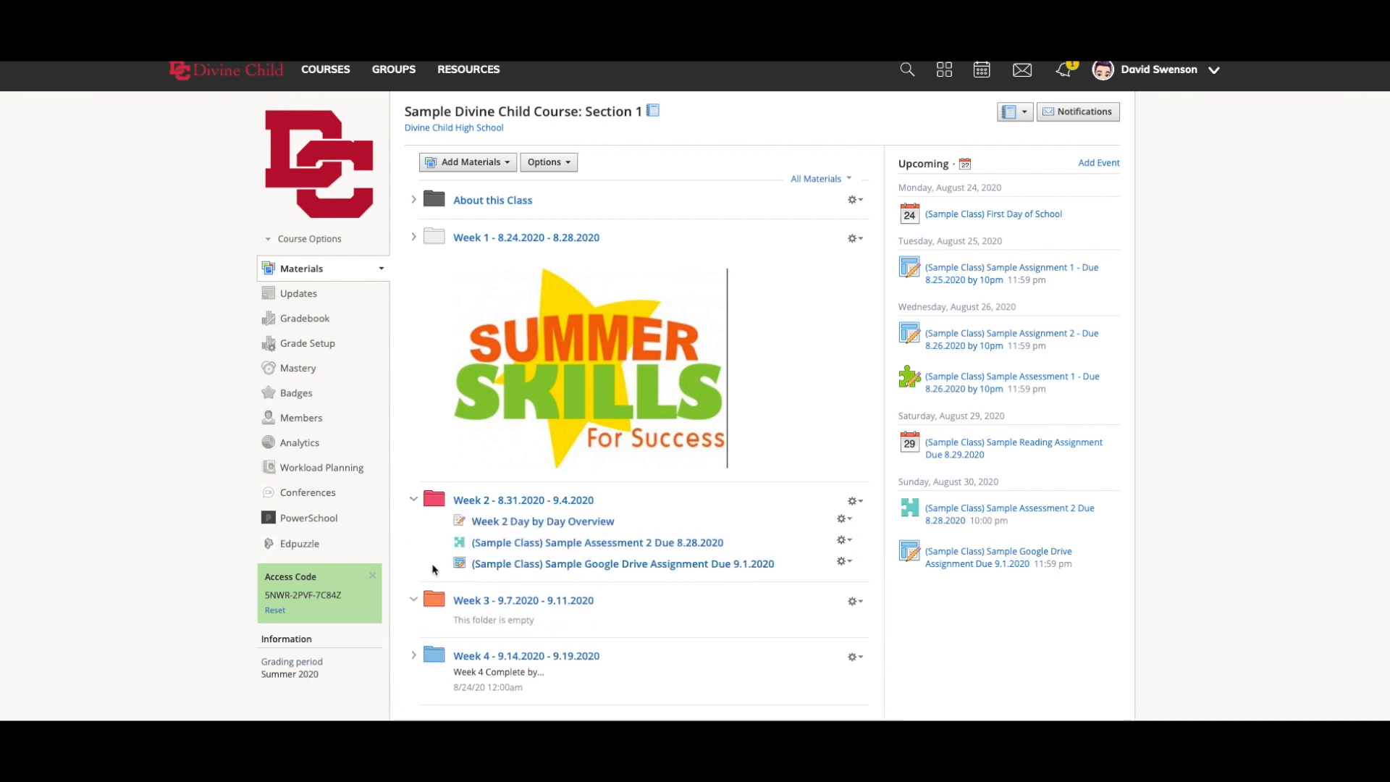
Move the Week 4 folder into the Week 2 folder and back out to the end of the materials list.
scroll(456, 648, down, 1)
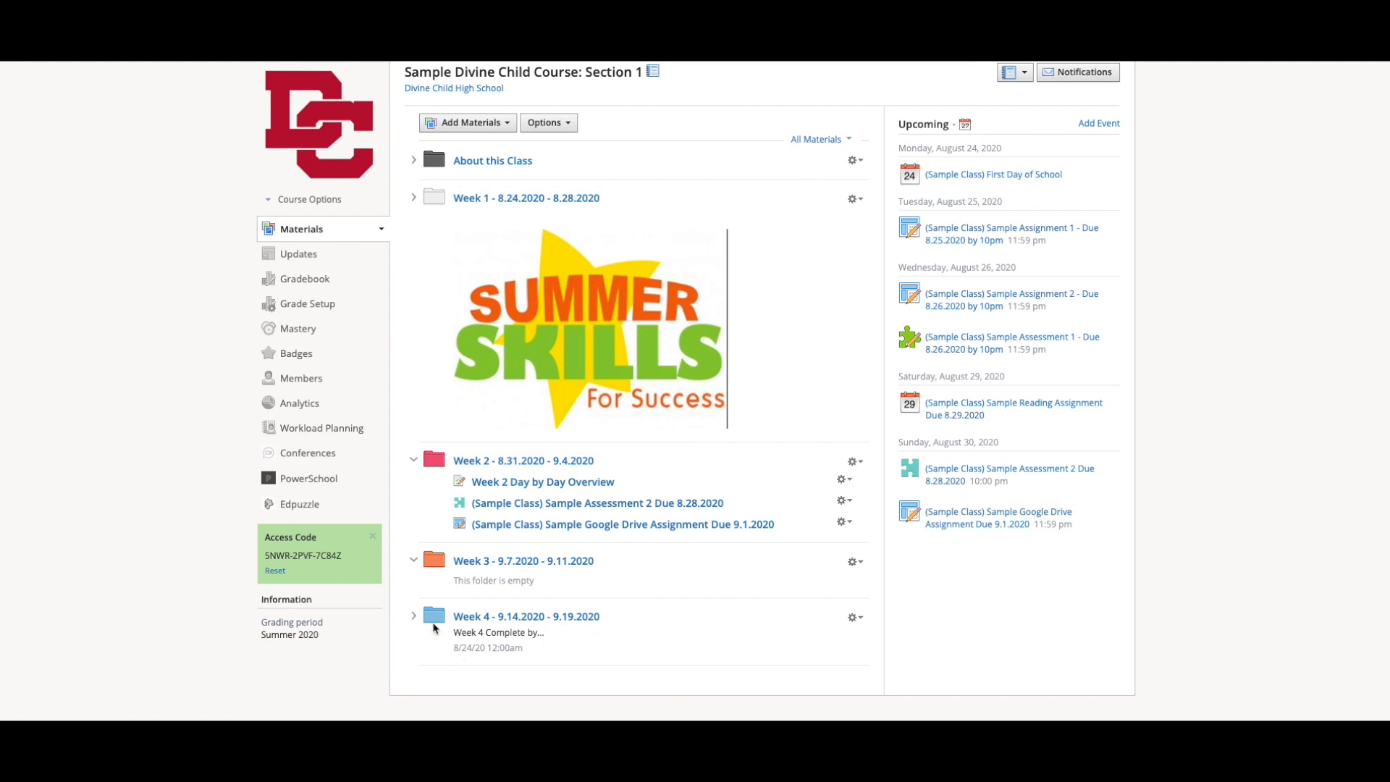
drag(434, 621, 484, 596)
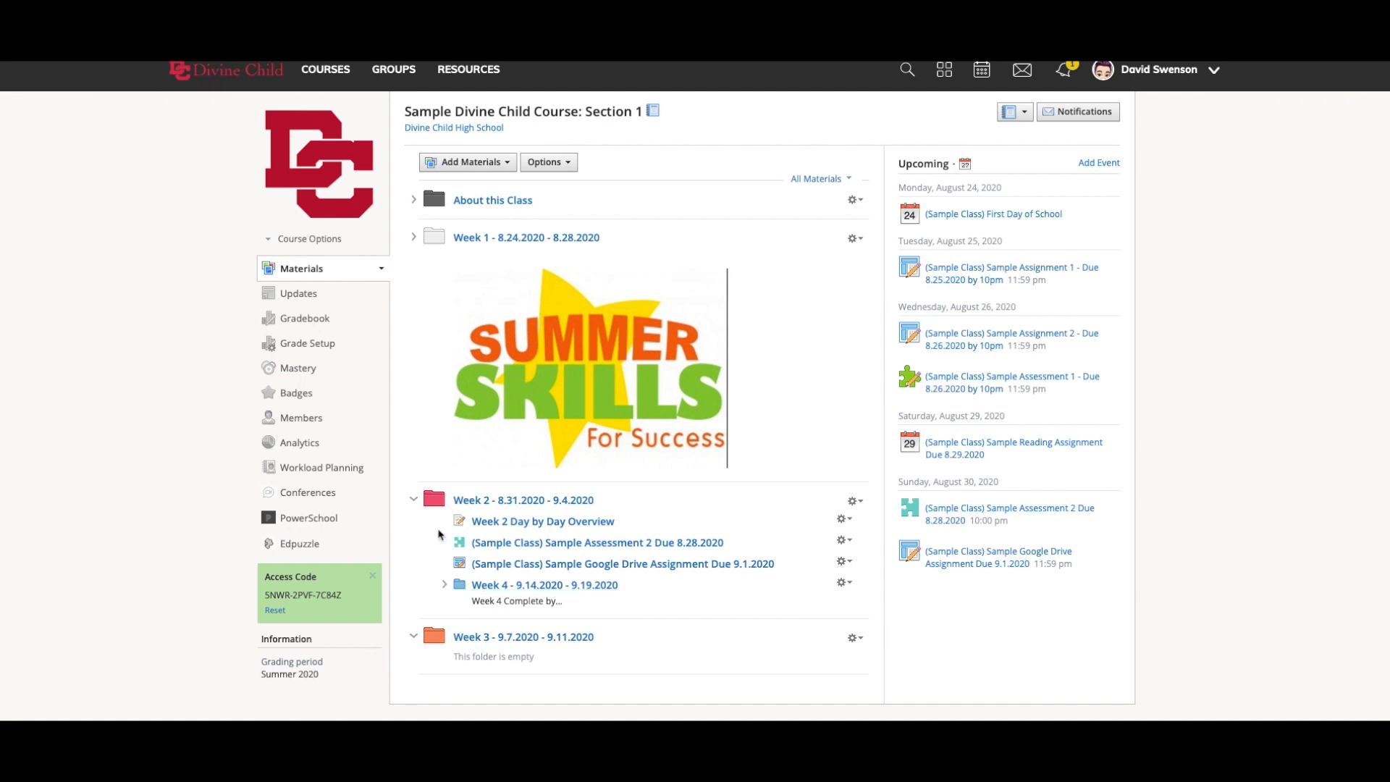
drag(465, 587, 433, 667)
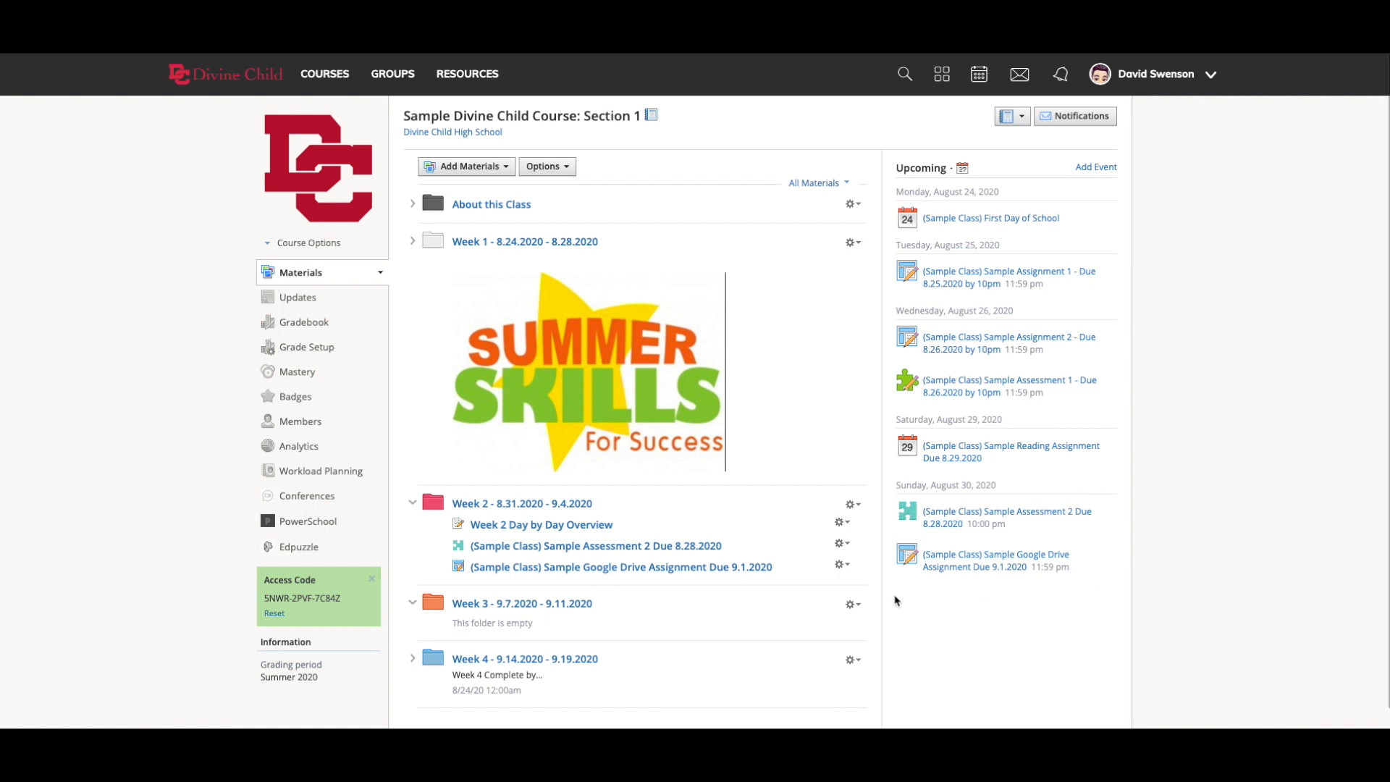
View the actions available for the Week 3 folder without applying any.
click(853, 604)
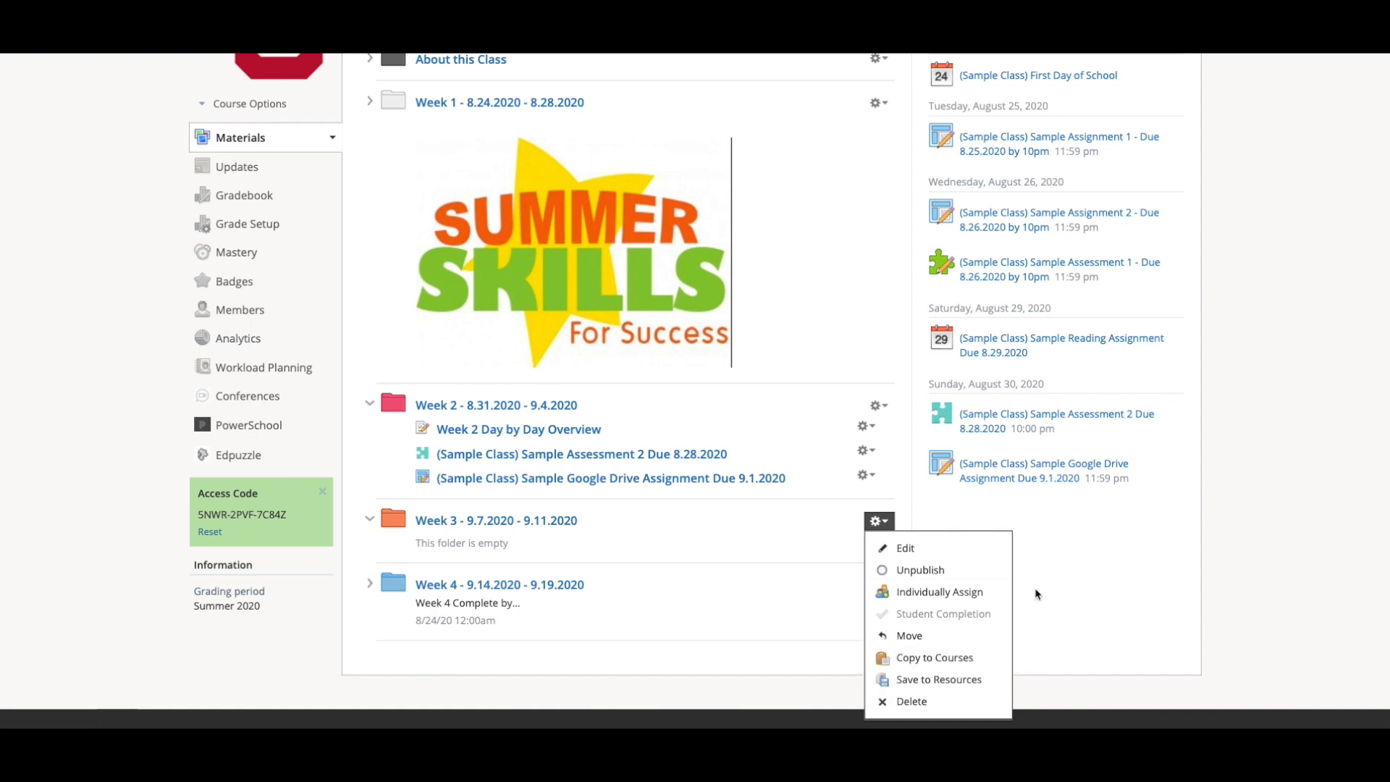
click(1036, 592)
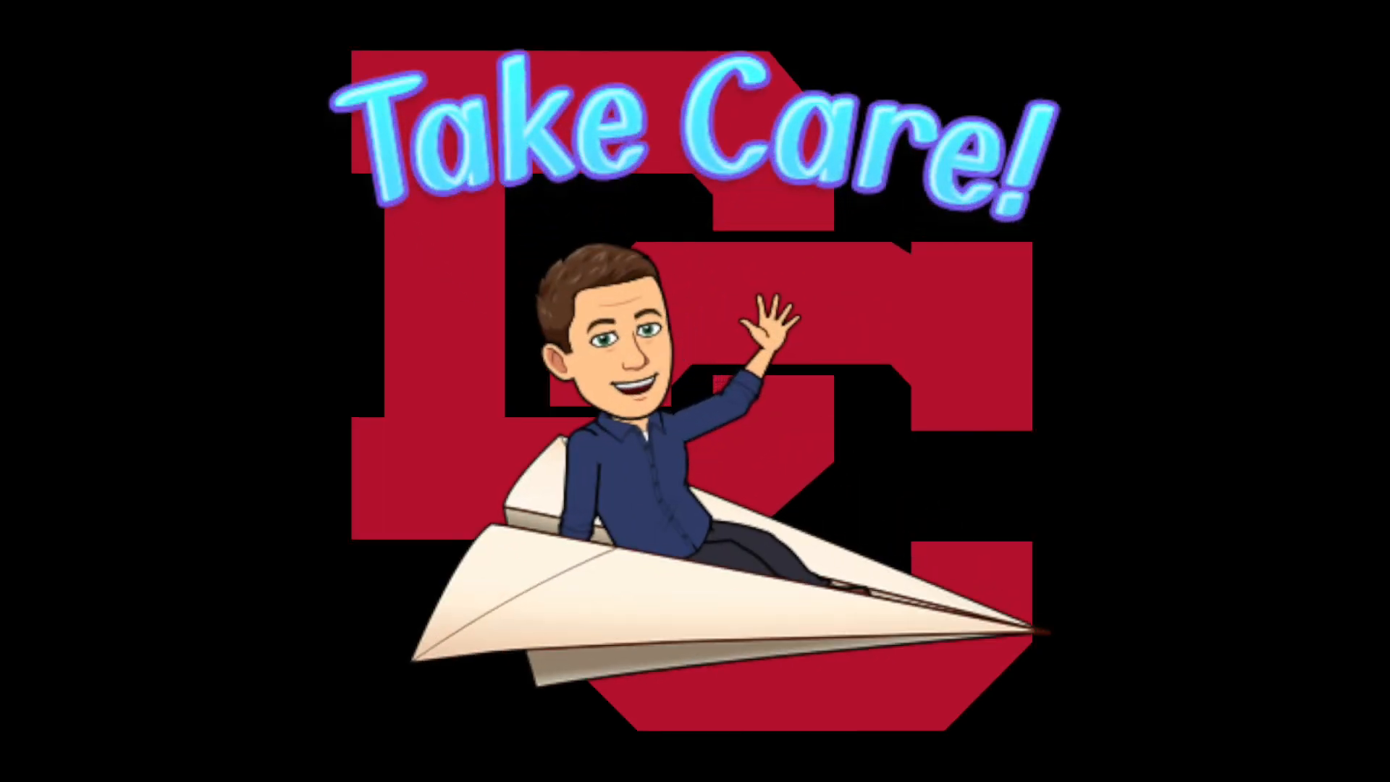